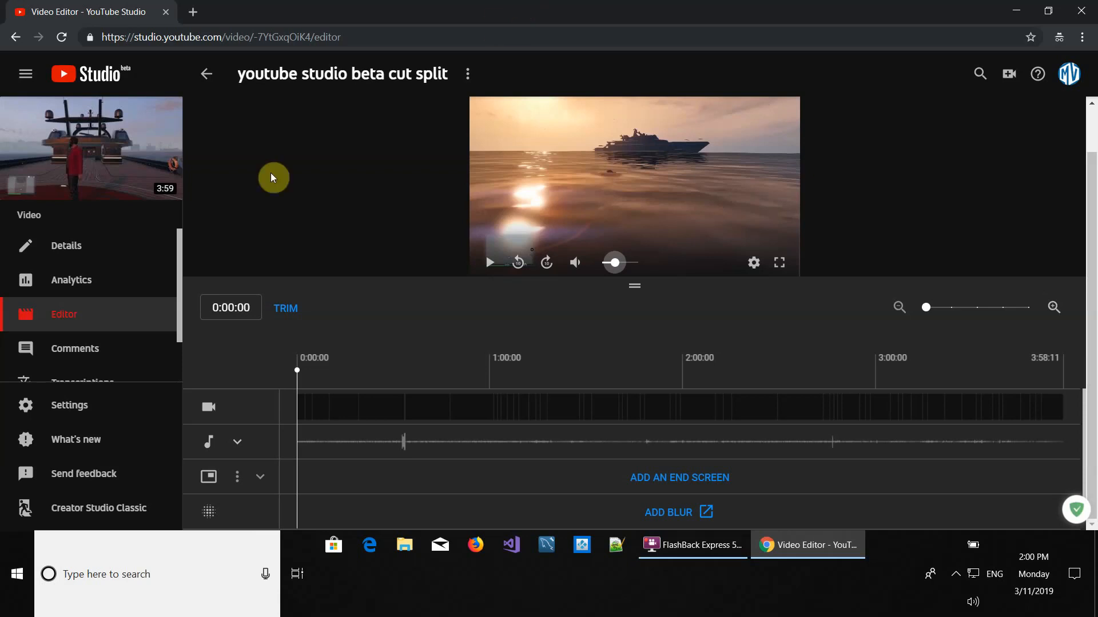
# Examine the video's timeline in the editor at several zoom levels
pyautogui.click(104, 250)
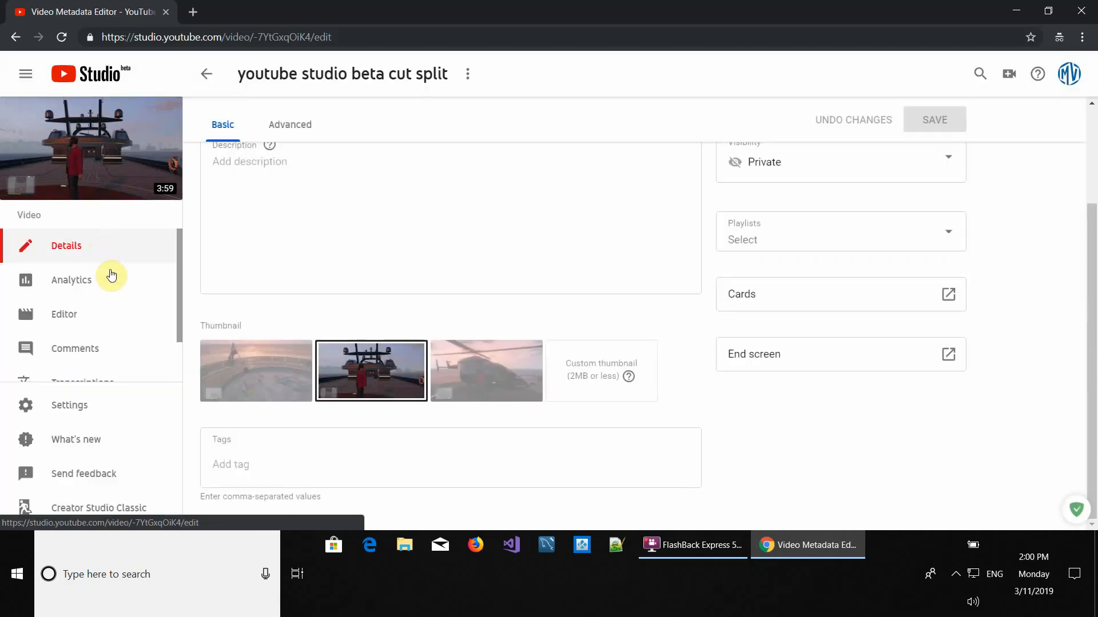
pyautogui.click(94, 321)
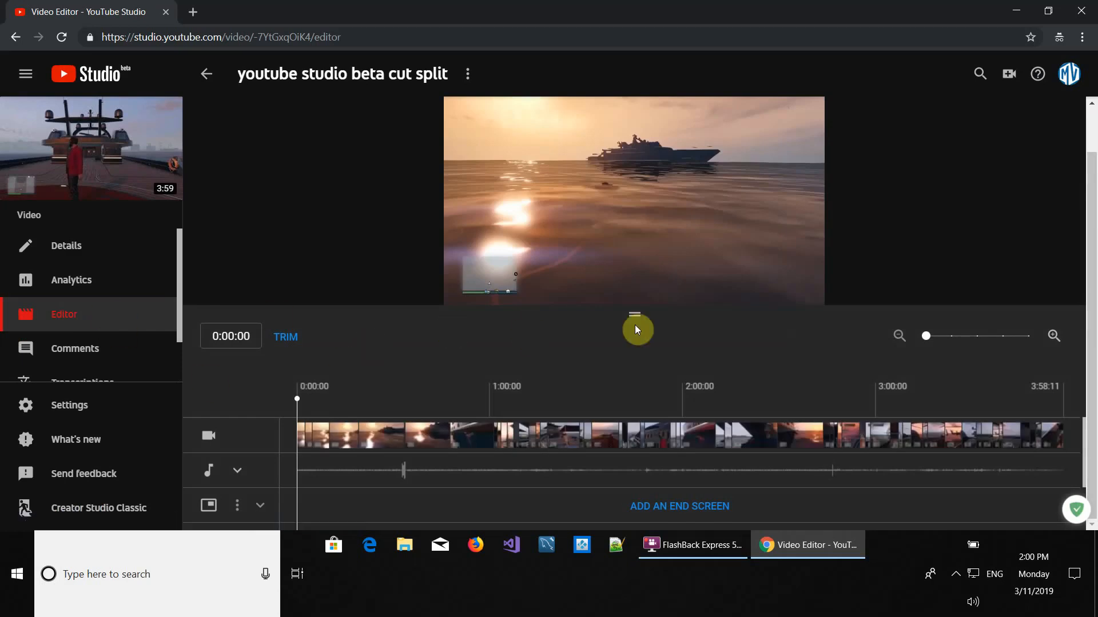
pyautogui.moveTo(633, 312); pyautogui.dragTo(637, 252)
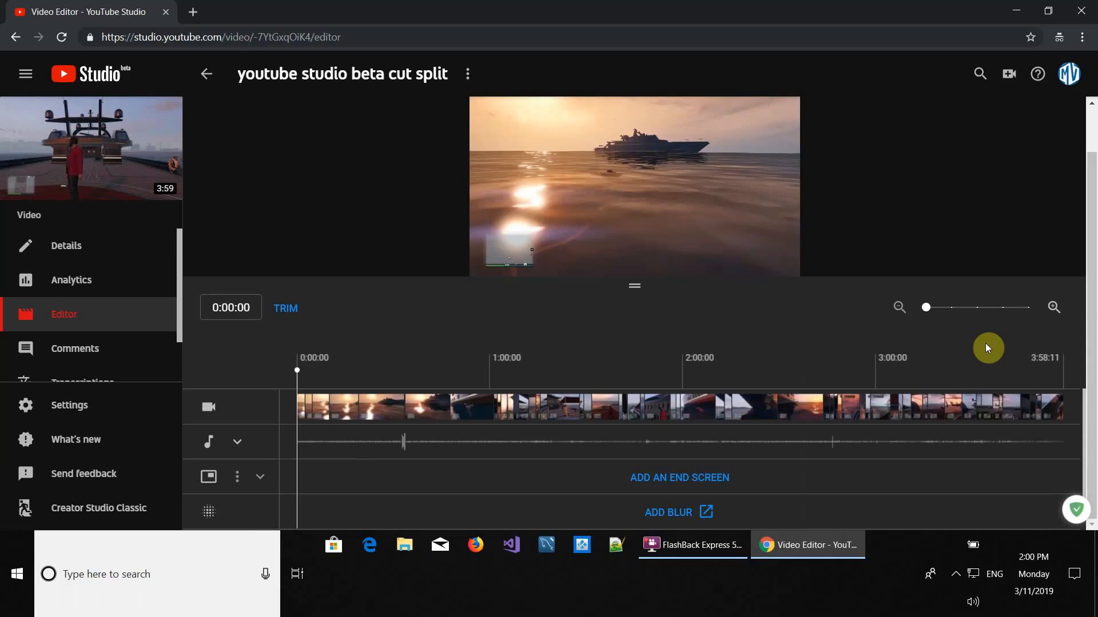
pyautogui.click(1053, 312)
pyautogui.click(1053, 311)
pyautogui.click(1054, 312)
pyautogui.click(1054, 311)
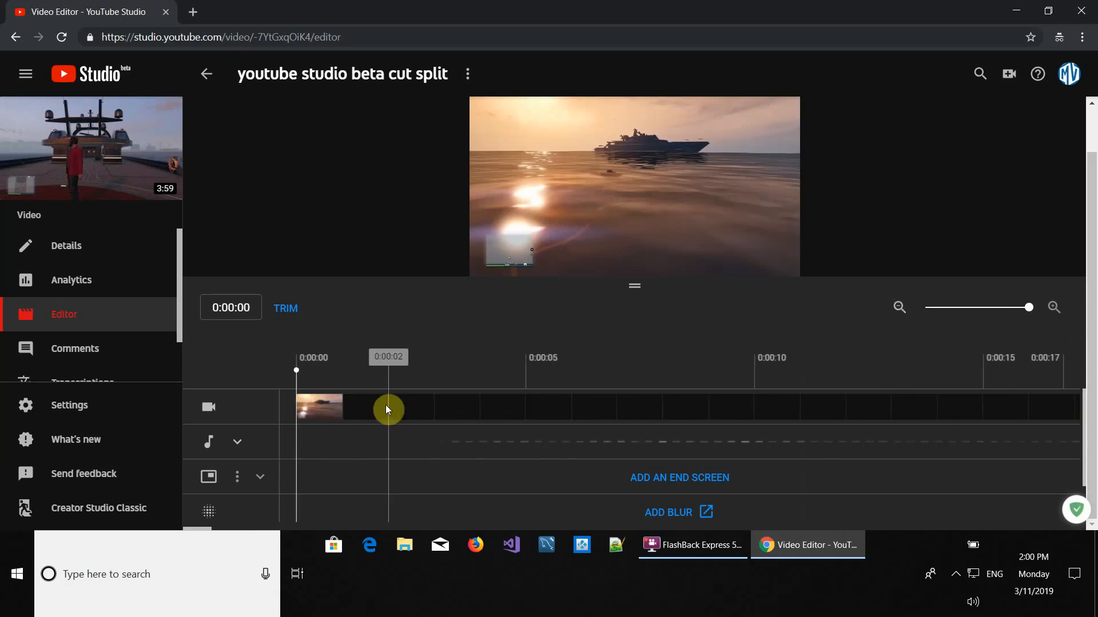
pyautogui.click(898, 308)
pyautogui.click(898, 309)
pyautogui.click(898, 311)
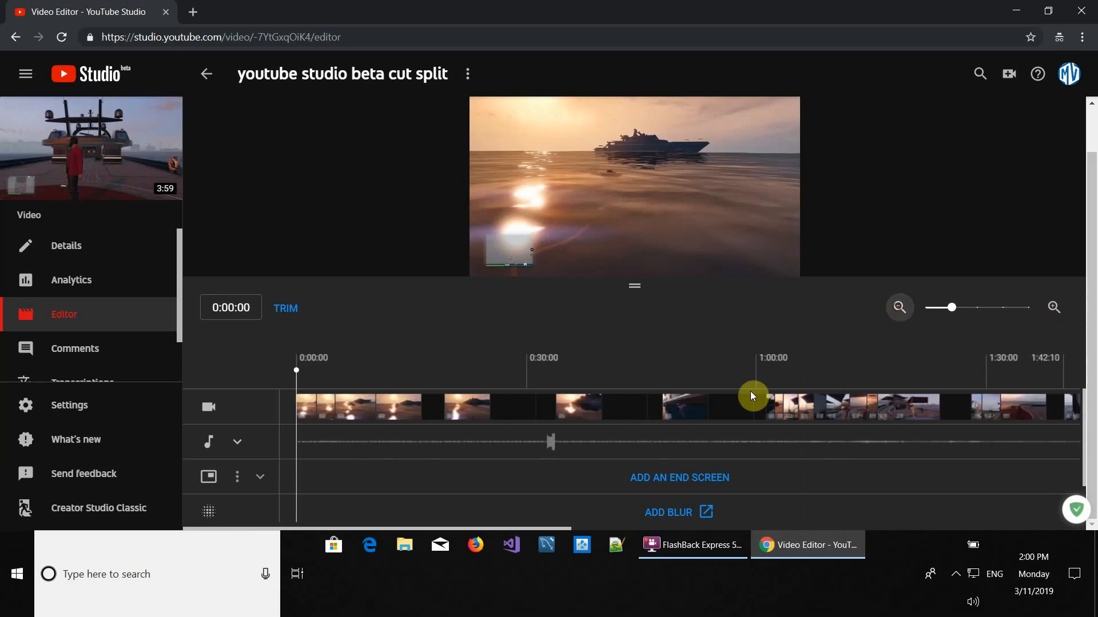
pyautogui.click(898, 309)
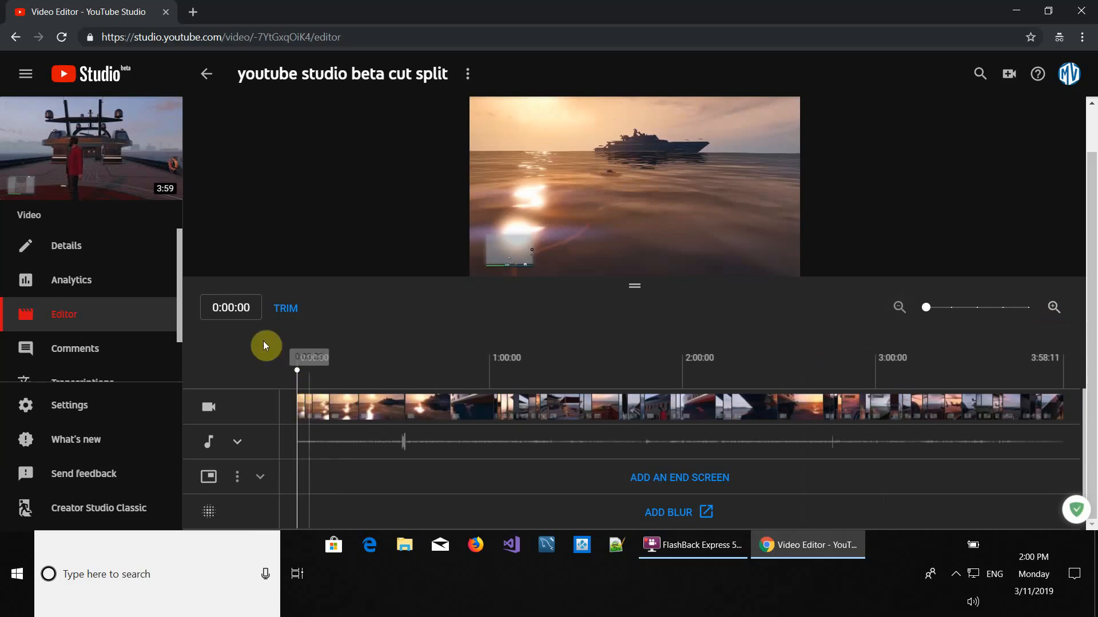
# Play and scrub through the video to review the footage between about 0:05 and 1:04
pyautogui.click(492, 264)
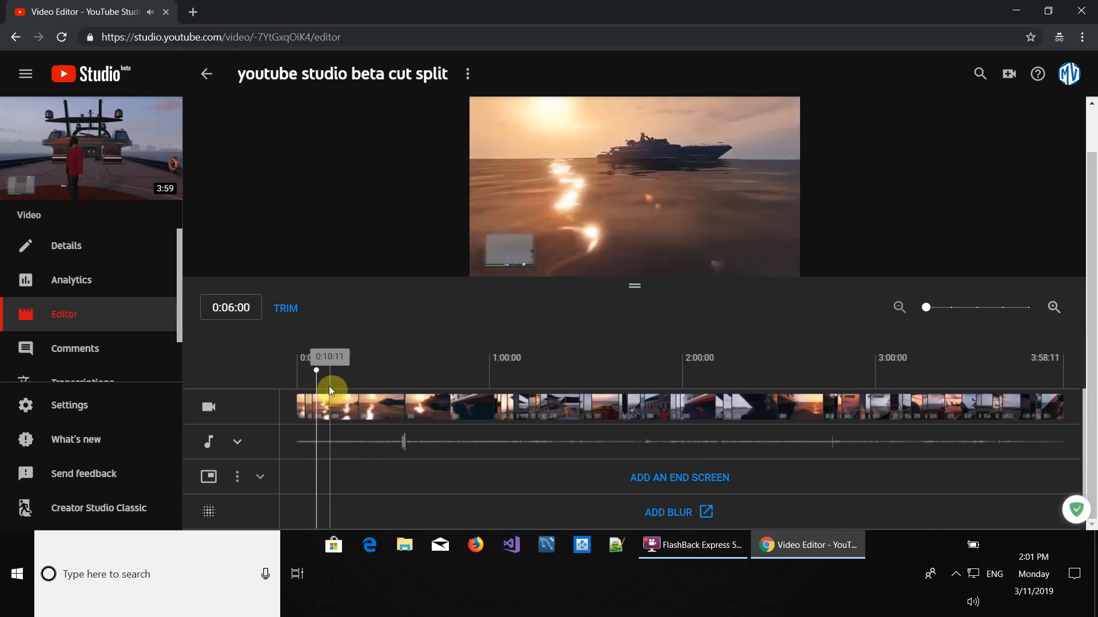
pyautogui.moveTo(320, 371); pyautogui.dragTo(479, 372)
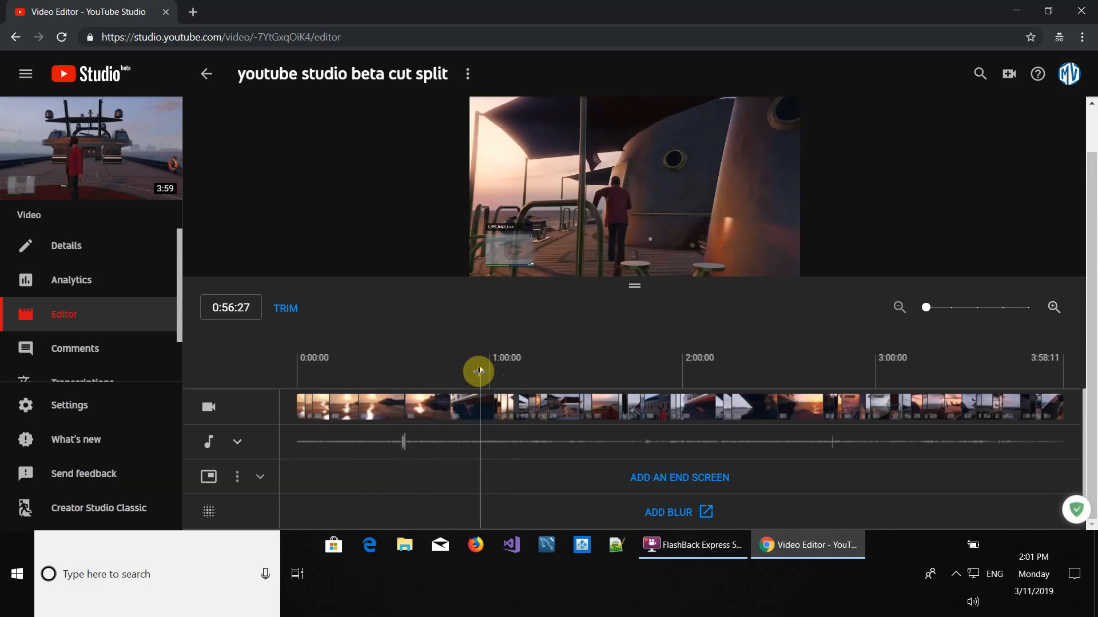
pyautogui.click(490, 376)
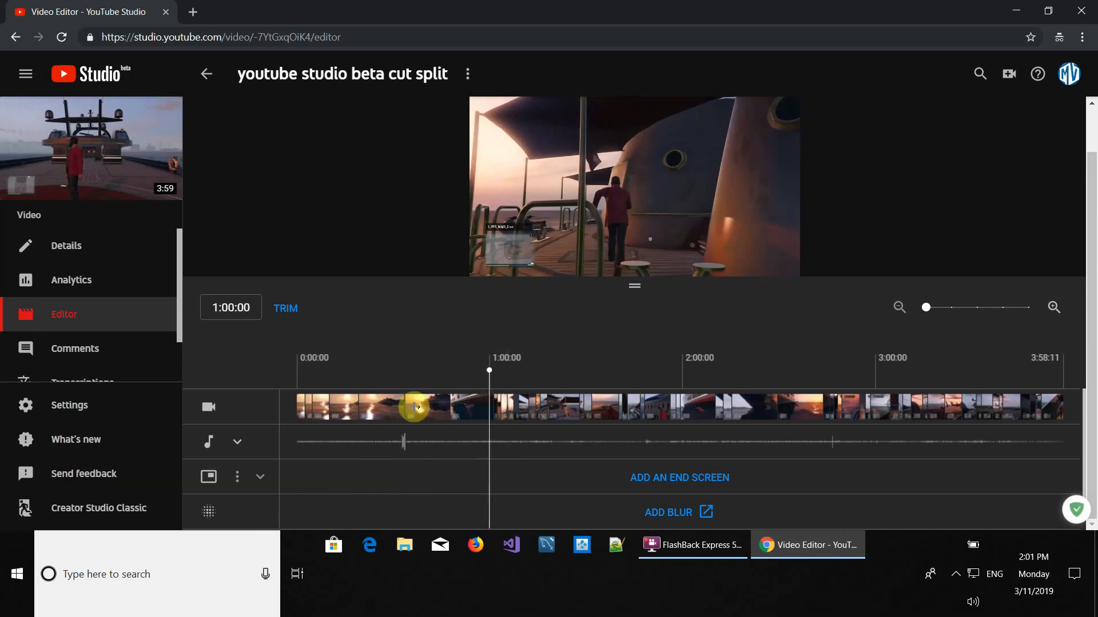
pyautogui.click(489, 262)
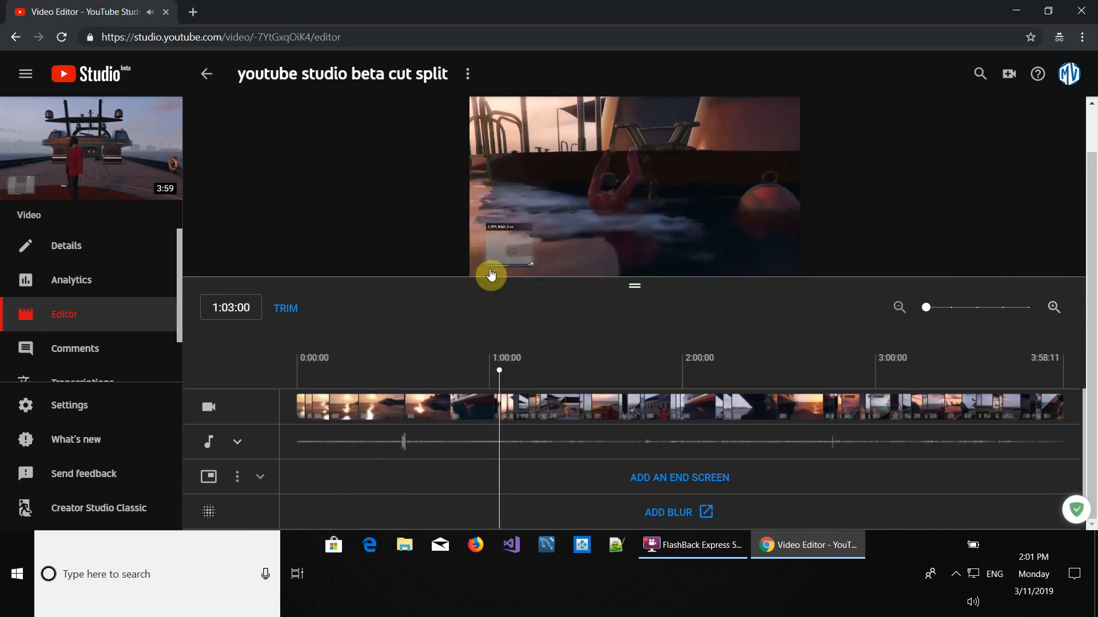
pyautogui.click(492, 273)
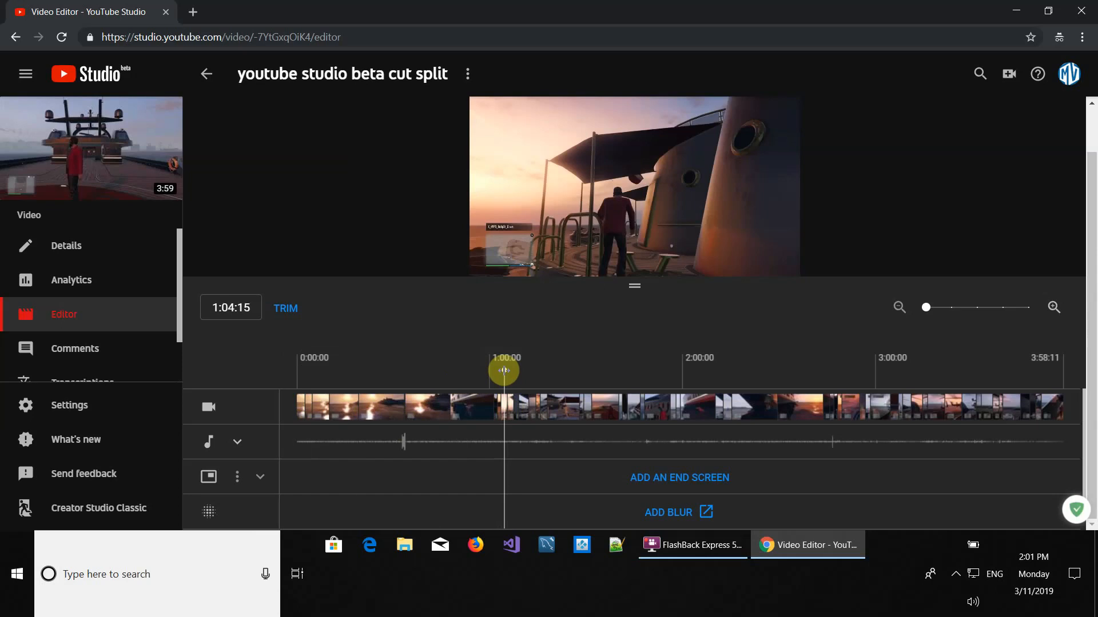
pyautogui.moveTo(504, 370); pyautogui.dragTo(313, 380)
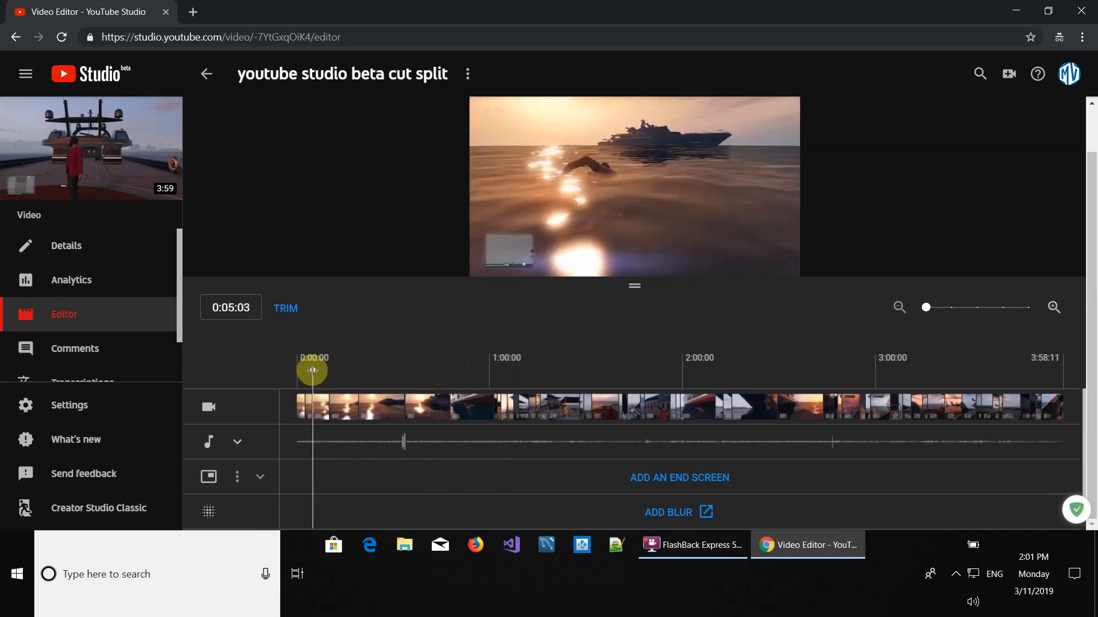
pyautogui.moveTo(313, 371); pyautogui.dragTo(311, 371)
pyautogui.moveTo(313, 371)
pyautogui.mouseDown()
pyautogui.moveTo(393, 367)
pyautogui.moveTo(313, 375)
pyautogui.mouseUp()
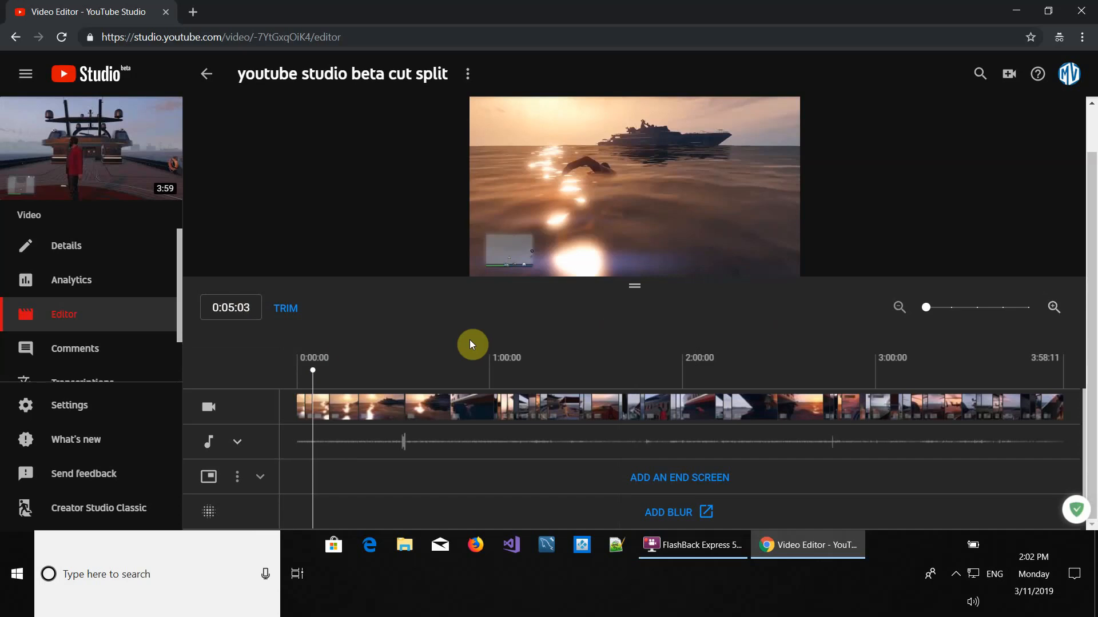
# Enter Trim mode and split the video at 0:05:00
pyautogui.click(1055, 311)
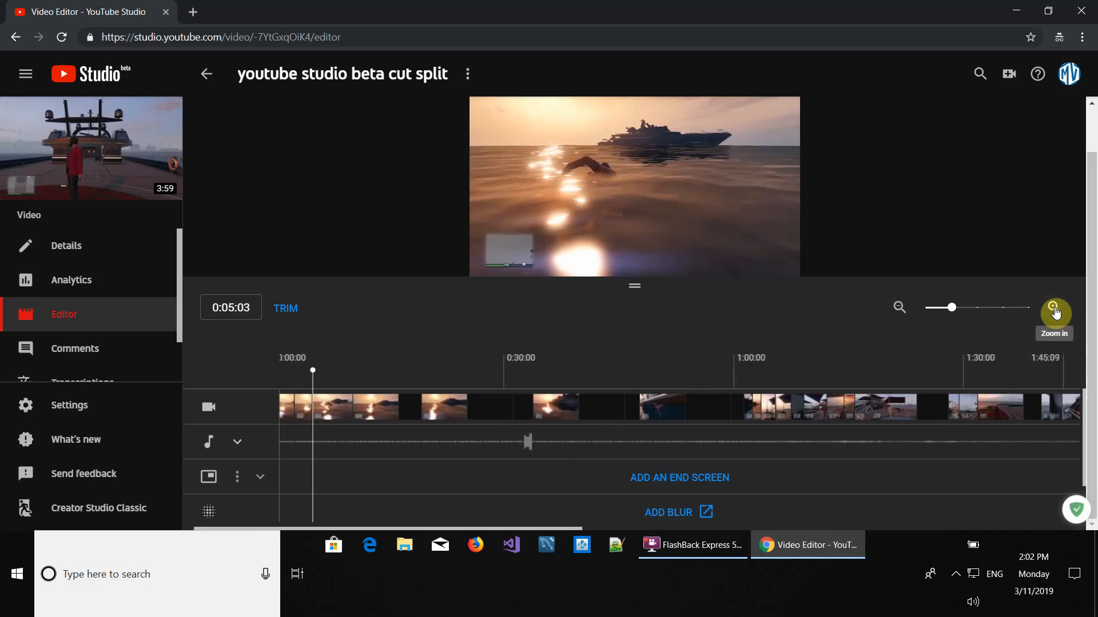
pyautogui.click(1055, 308)
pyautogui.click(1055, 309)
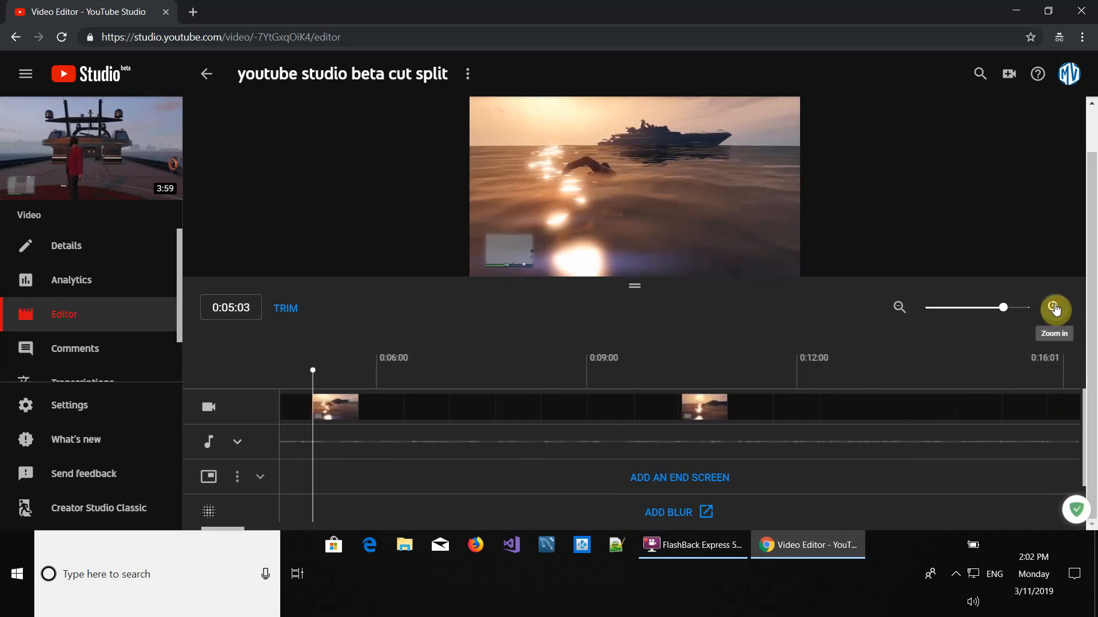
pyautogui.click(1054, 309)
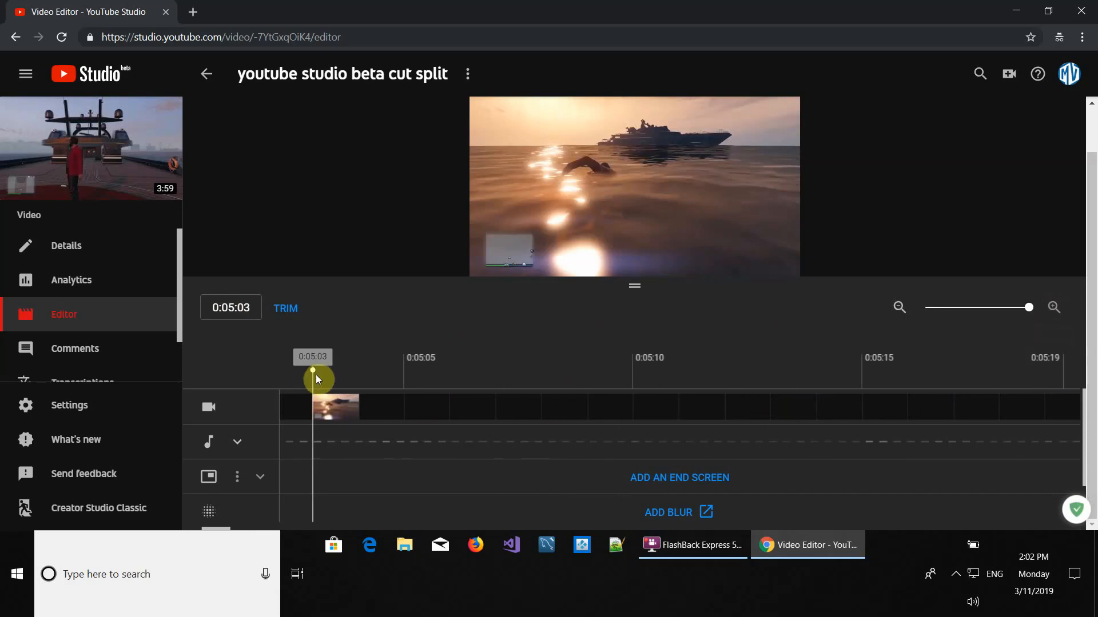
pyautogui.moveTo(313, 371); pyautogui.dragTo(562, 377)
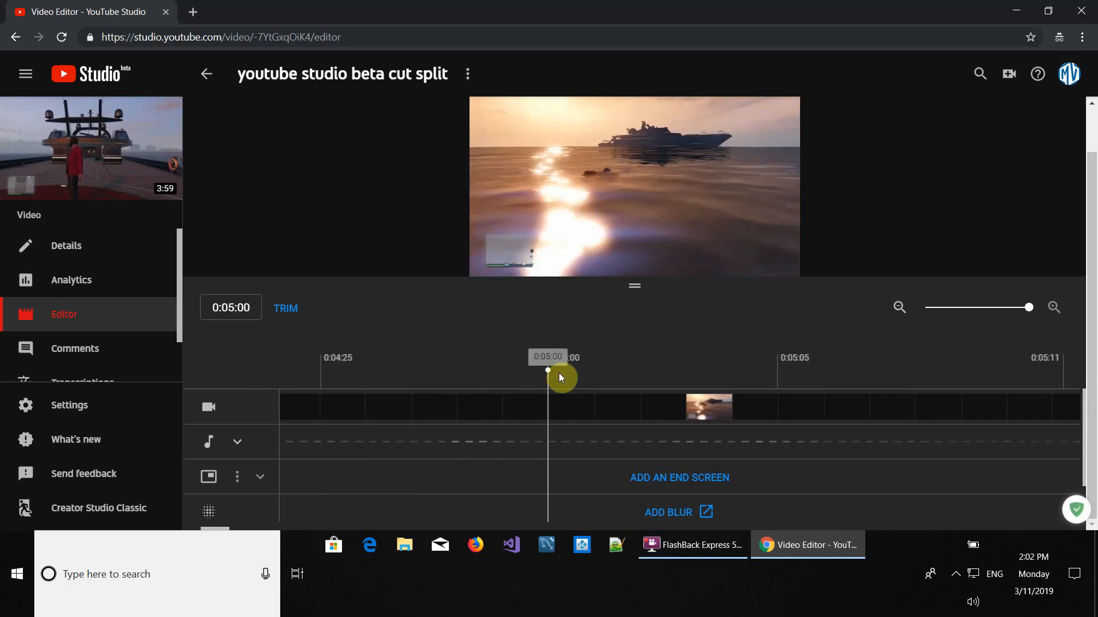
pyautogui.click(594, 405)
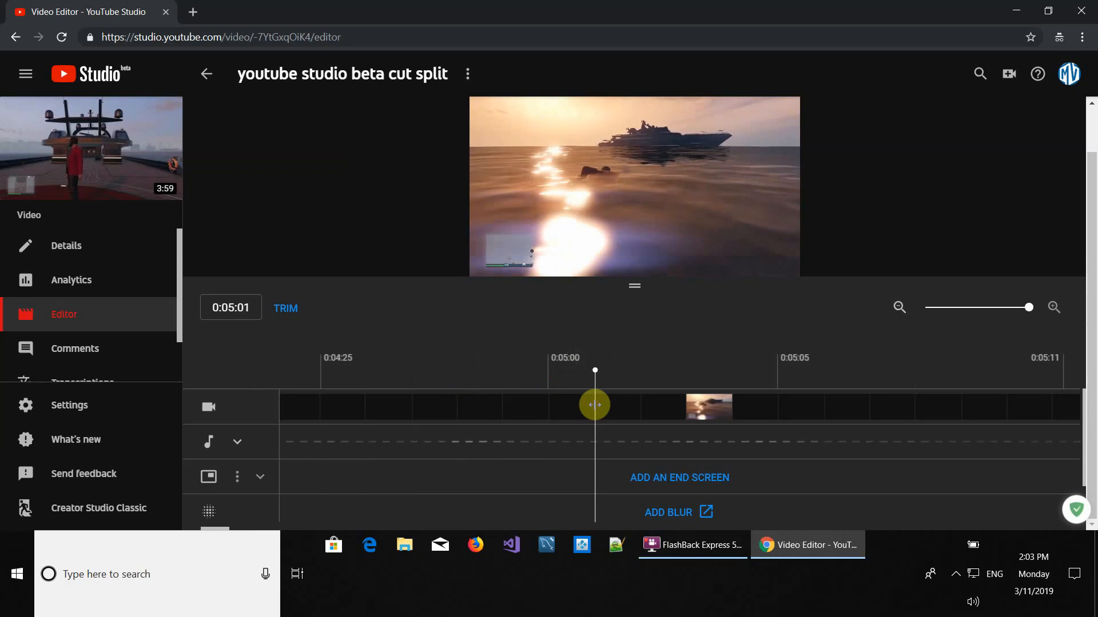
pyautogui.click(502, 412)
pyautogui.click(551, 403)
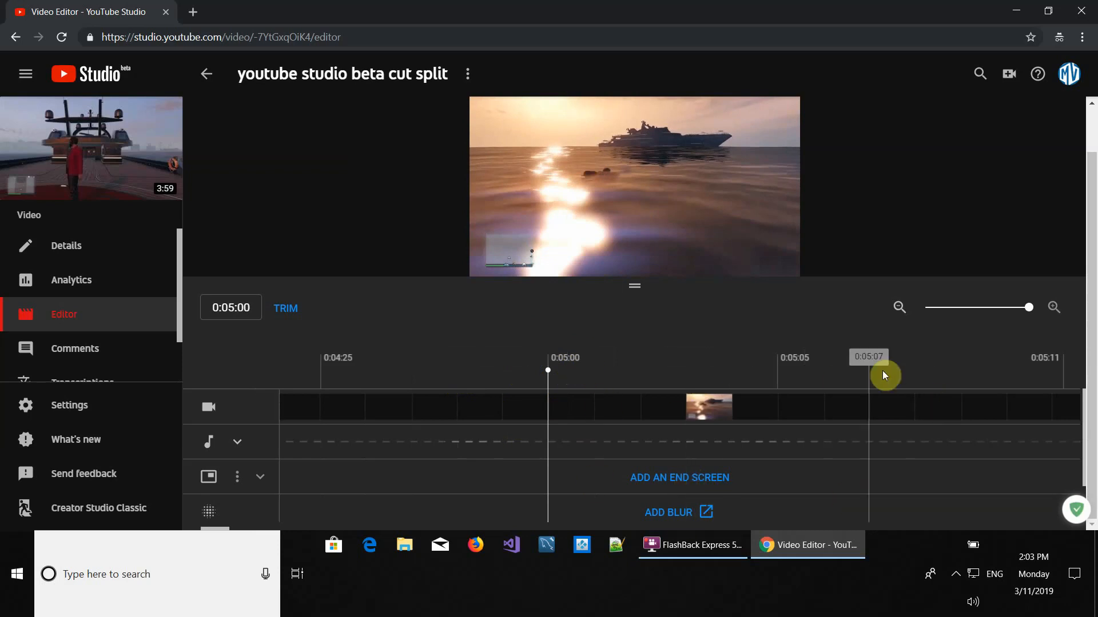
pyautogui.click(899, 312)
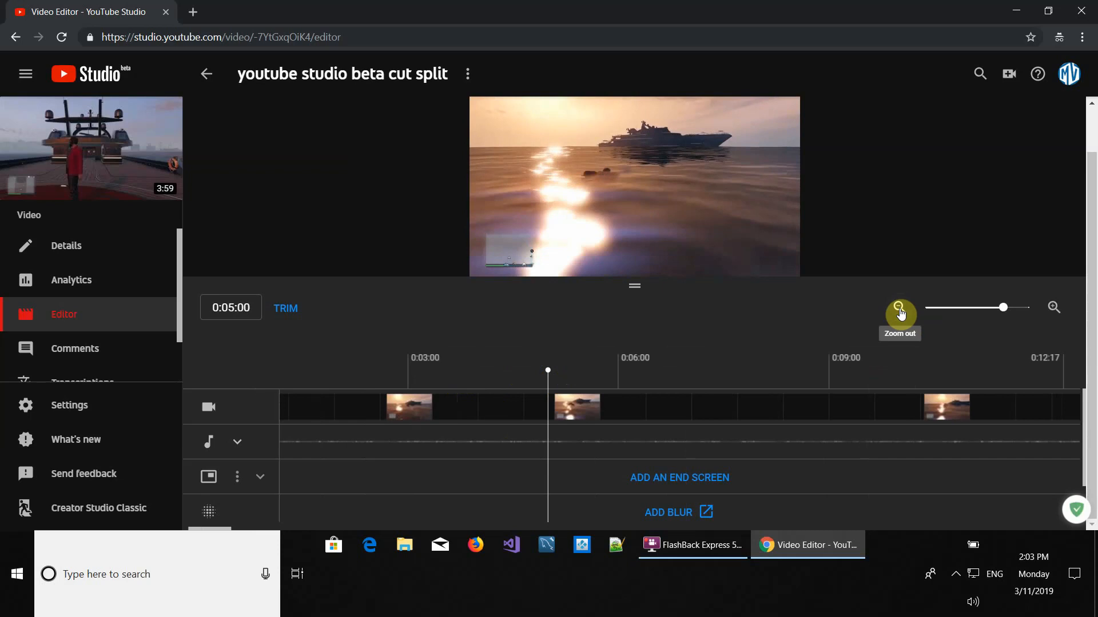
pyautogui.click(899, 312)
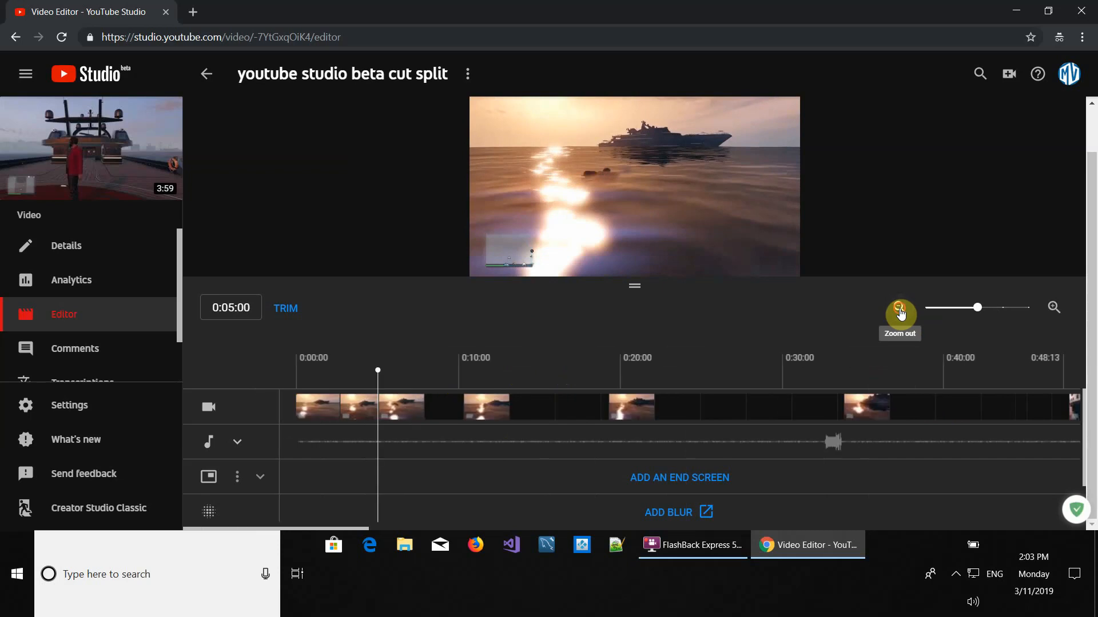
pyautogui.click(899, 312)
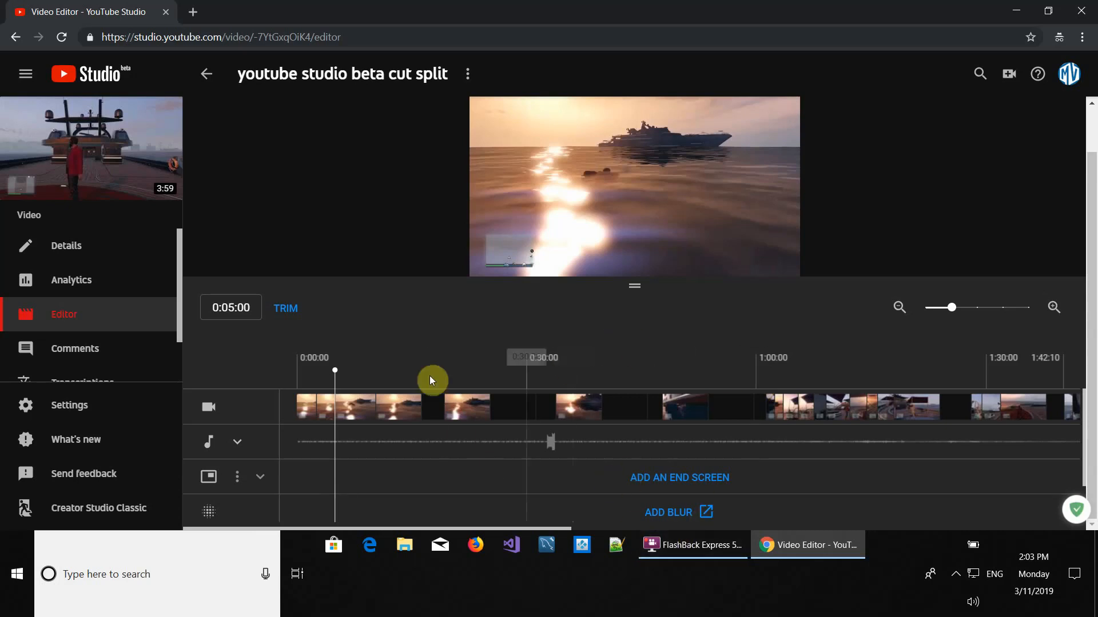
pyautogui.click(289, 312)
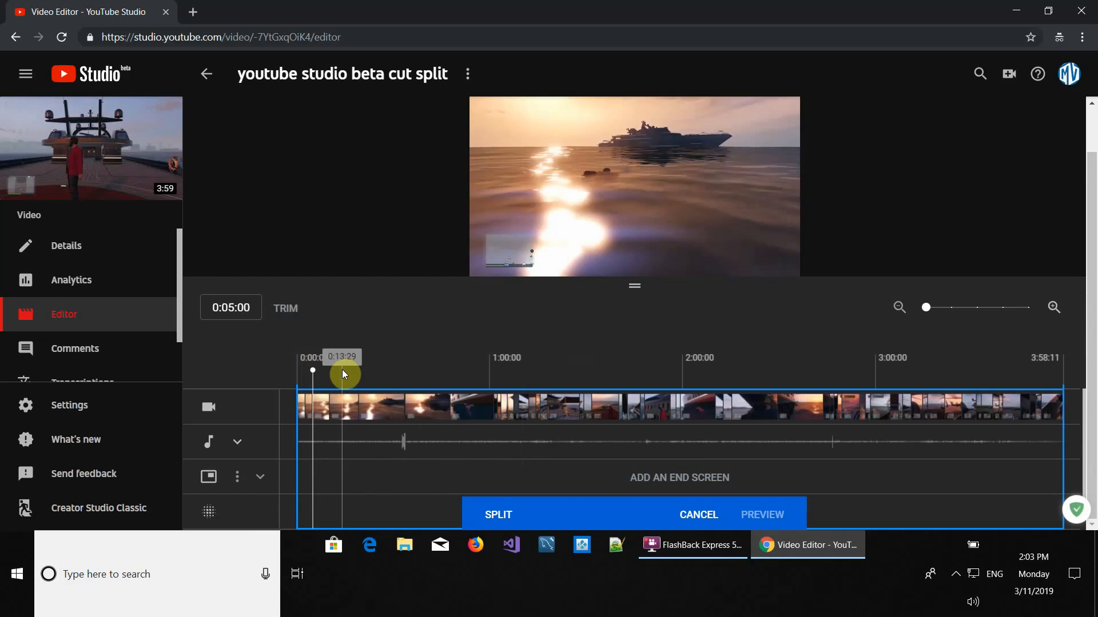
pyautogui.click(500, 516)
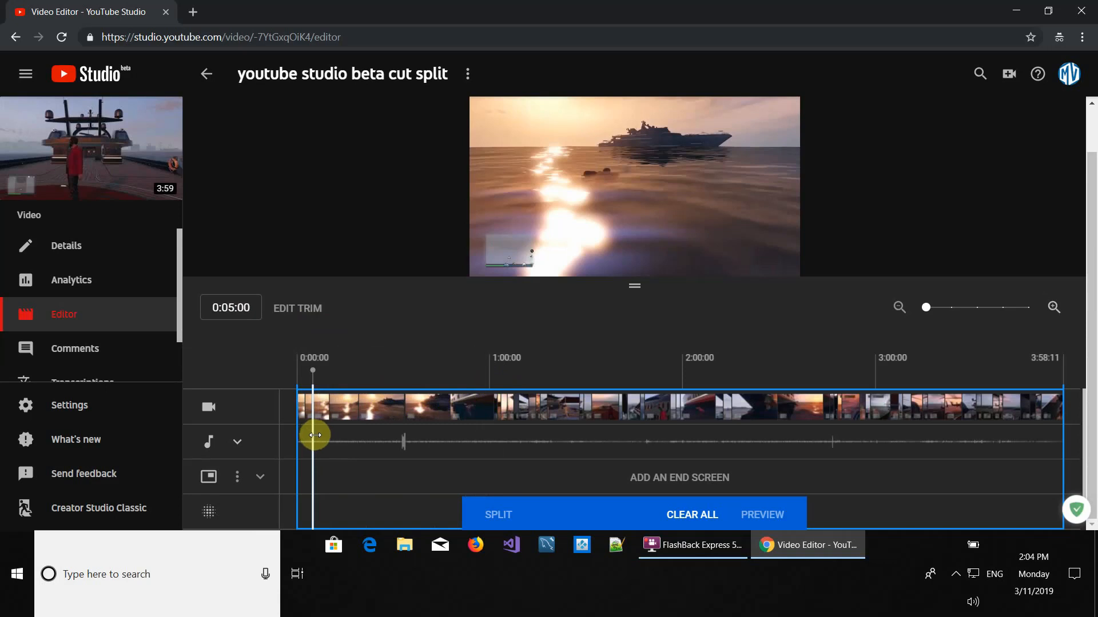
# Drag the split to mark the section from 0:05:00 to about 1:00:00 for removal
pyautogui.moveTo(315, 435); pyautogui.dragTo(489, 431)
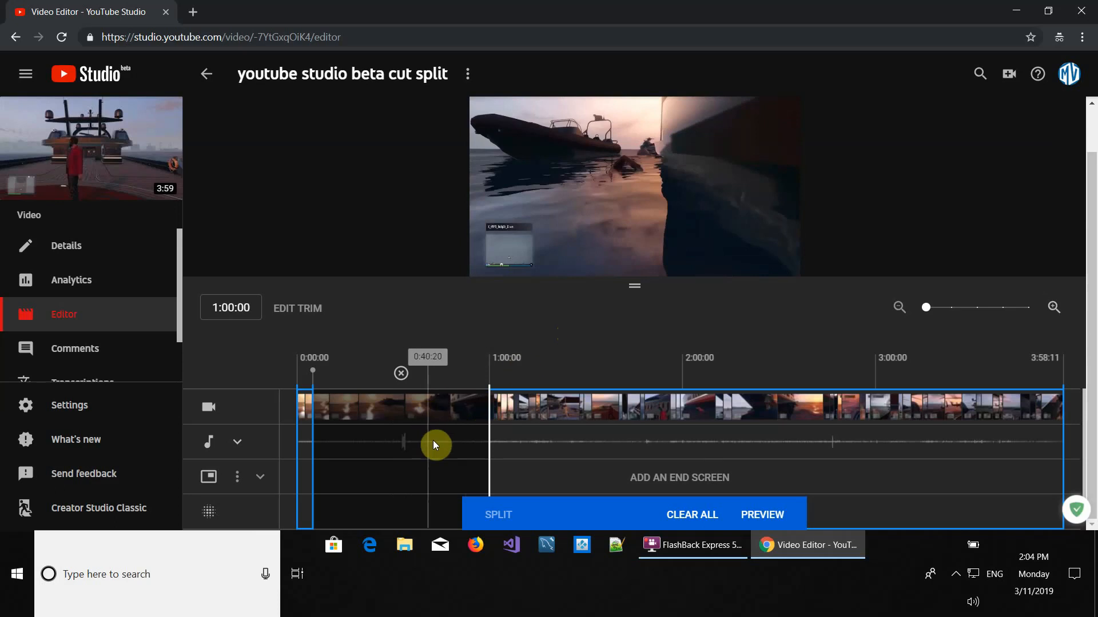
pyautogui.click(497, 430)
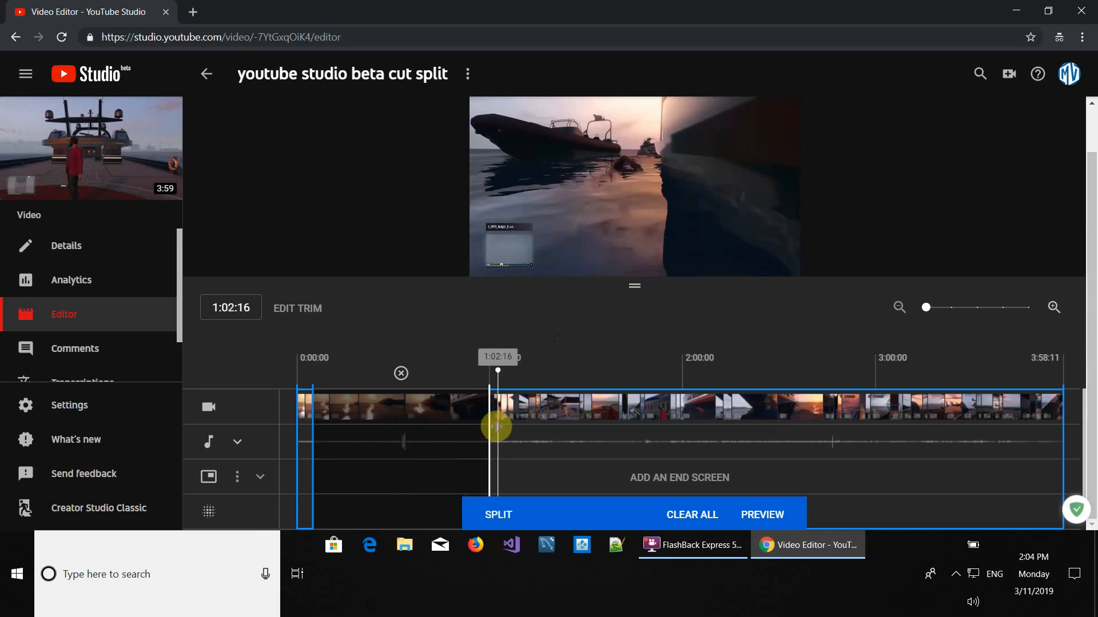
pyautogui.click(494, 434)
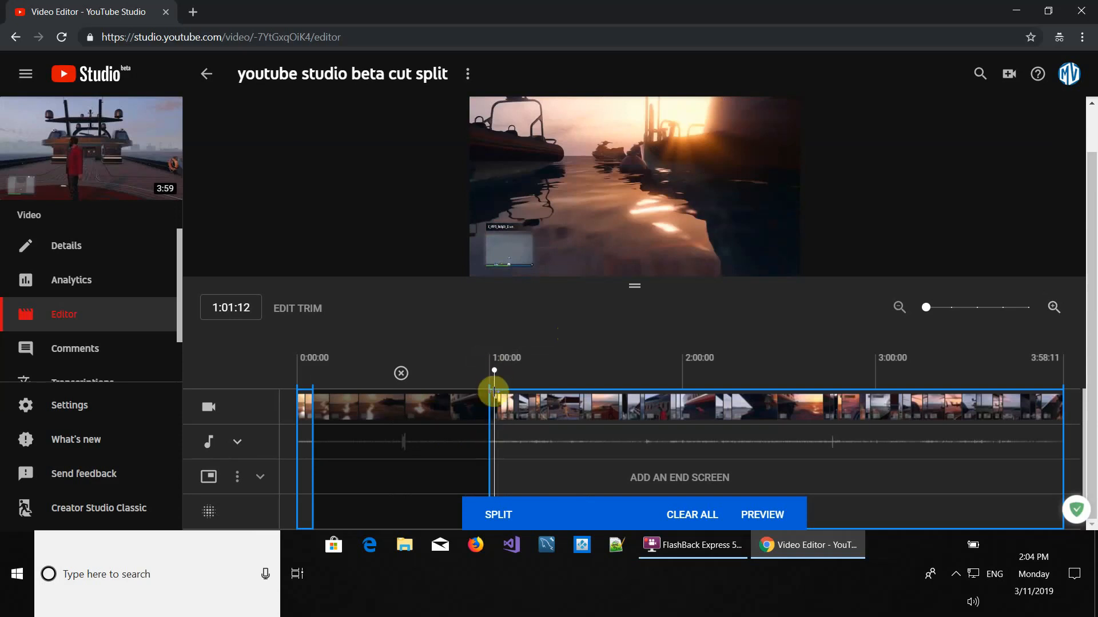
# Extend the removed section's end to about 1:04:17
pyautogui.click(1052, 309)
pyautogui.click(1052, 309)
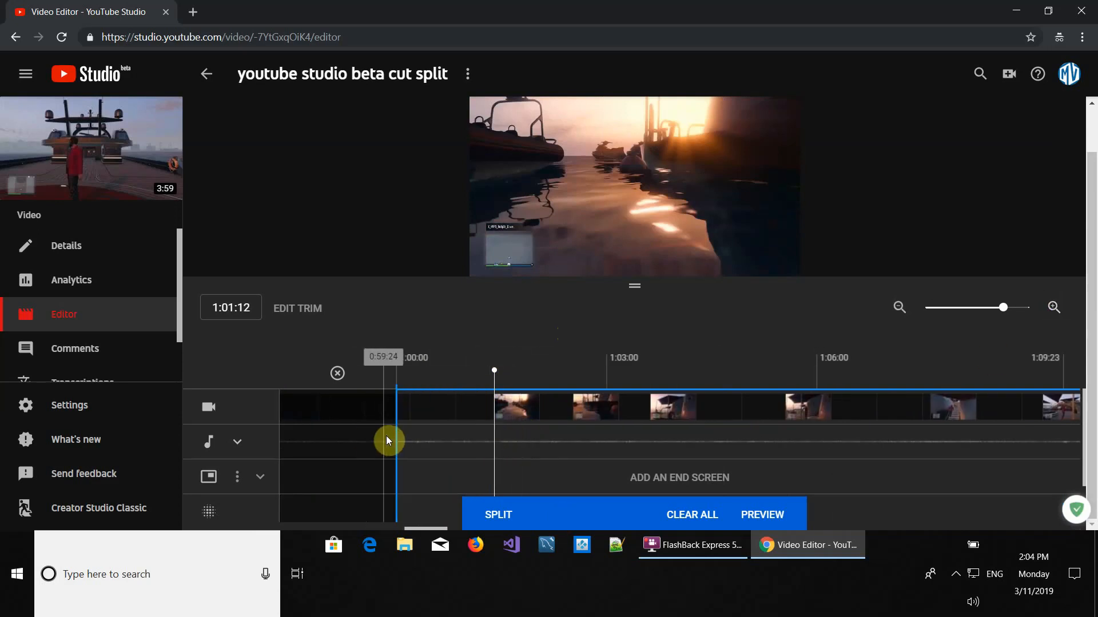
pyautogui.moveTo(399, 437); pyautogui.dragTo(725, 448)
pyautogui.scroll(-1, 837, 395)
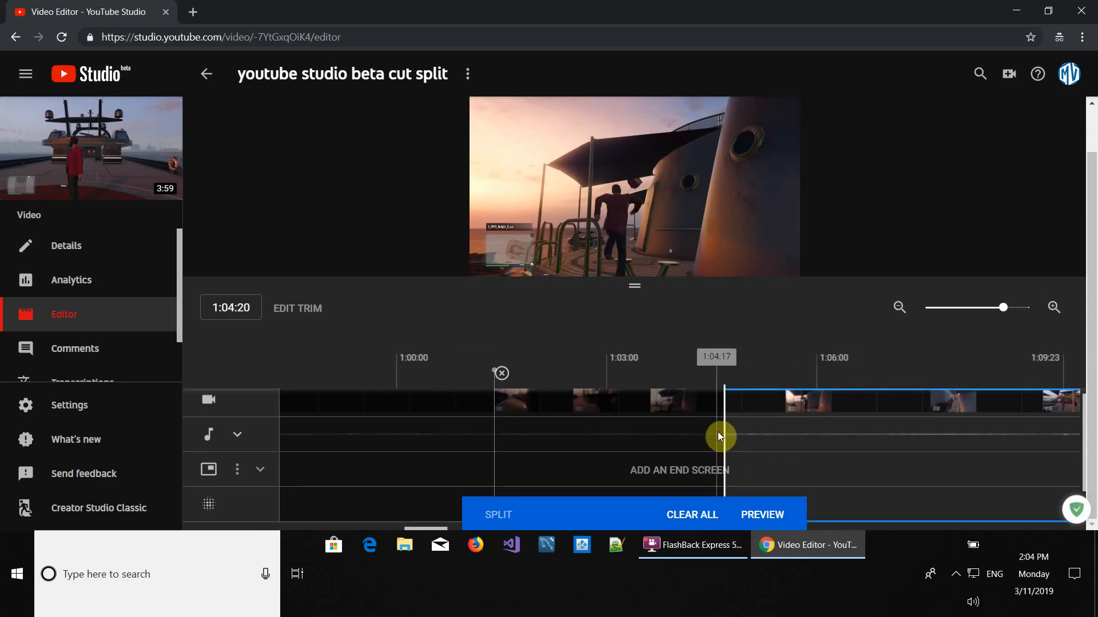
pyautogui.moveTo(724, 432); pyautogui.dragTo(724, 433)
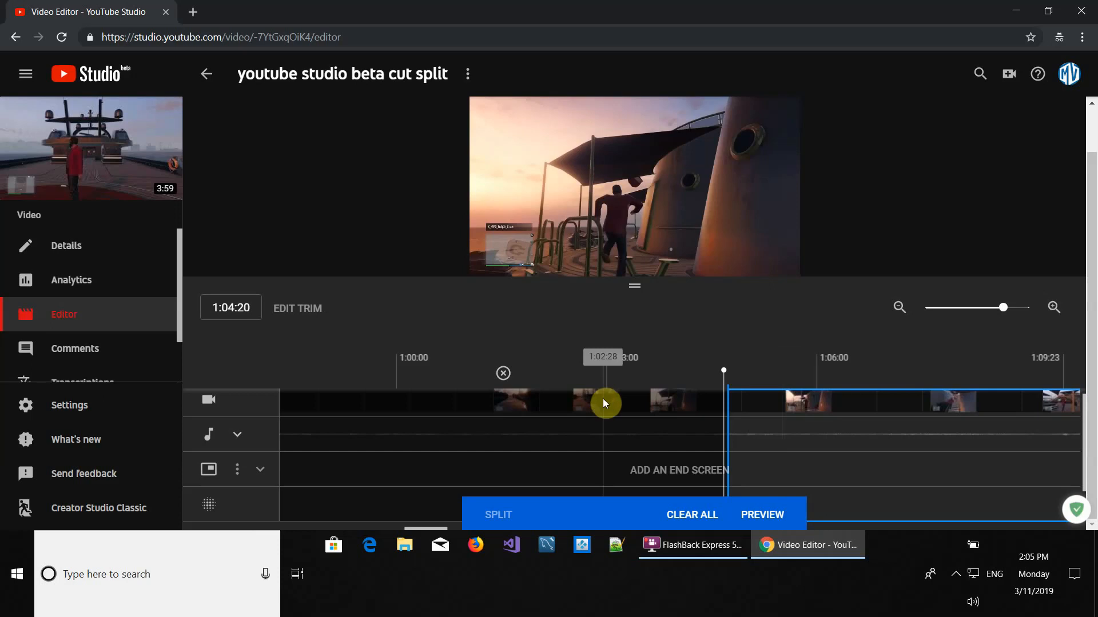
# Preview the trimmed video from near its start
pyautogui.click(893, 312)
pyautogui.click(898, 310)
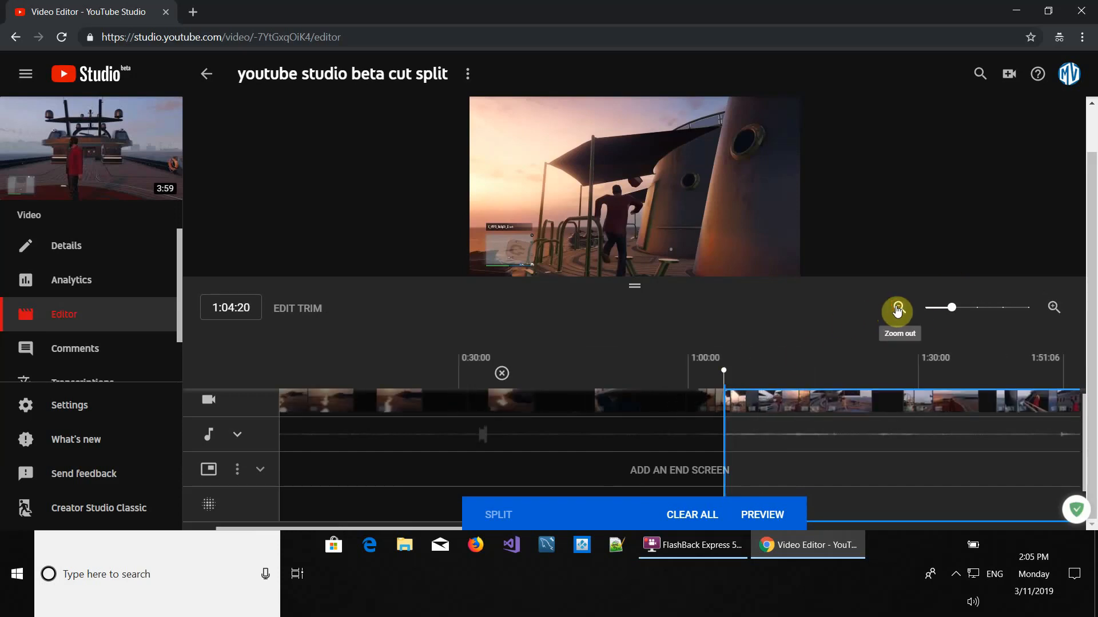
pyautogui.click(897, 310)
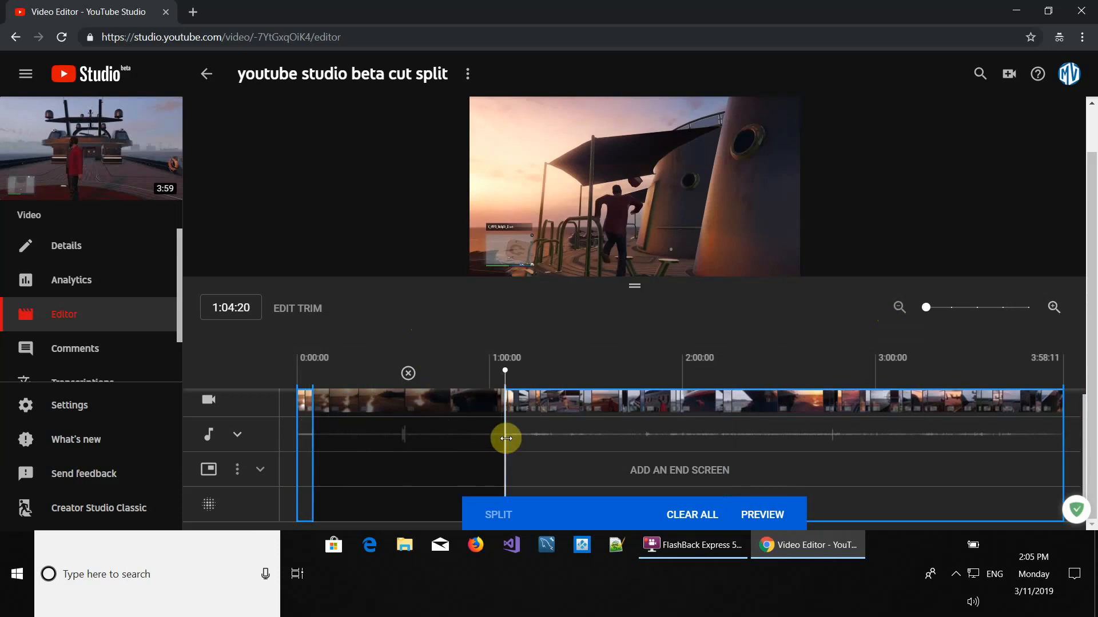
pyautogui.click(773, 516)
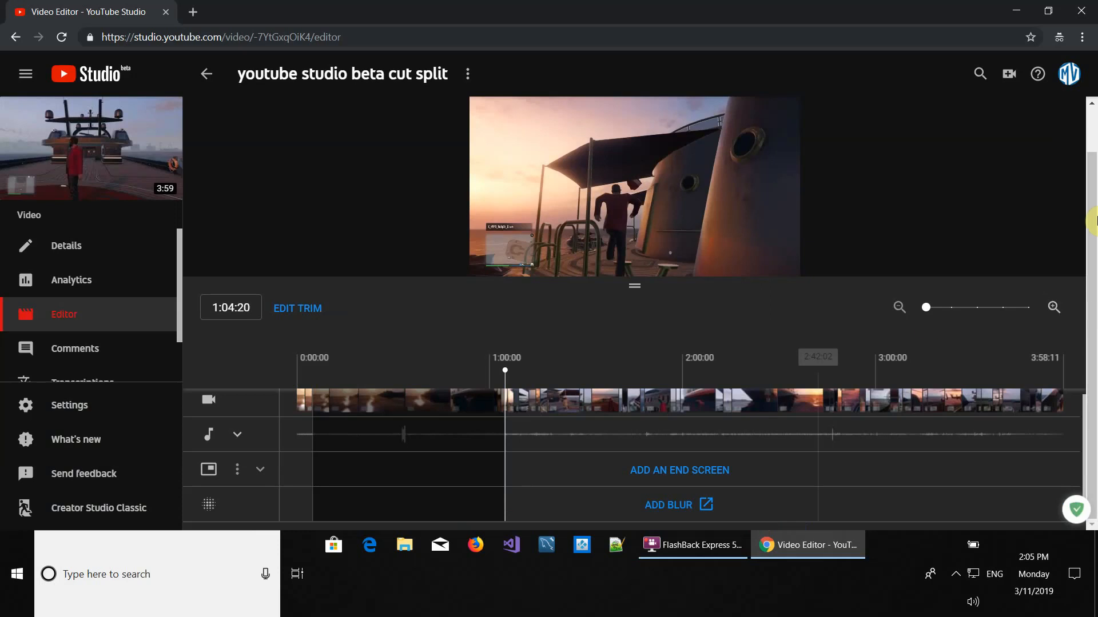
pyautogui.moveTo(1092, 244)
pyautogui.mouseDown()
pyautogui.moveTo(1092, 217)
pyautogui.moveTo(1058, 178)
pyautogui.moveTo(1092, 223)
pyautogui.moveTo(1092, 252)
pyautogui.mouseUp()
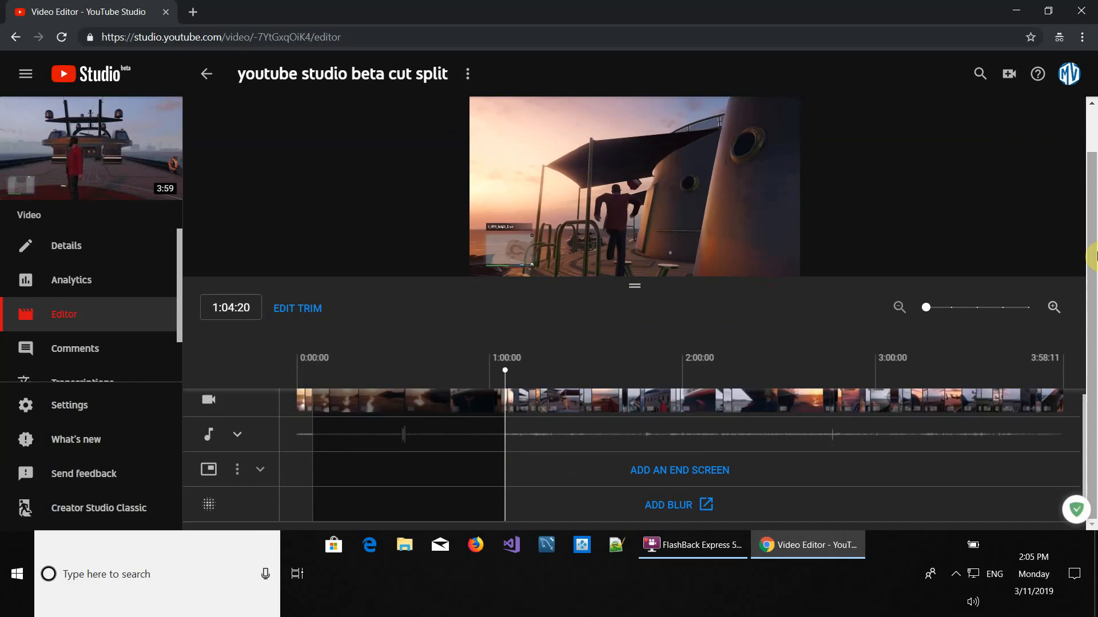
pyautogui.click(307, 460)
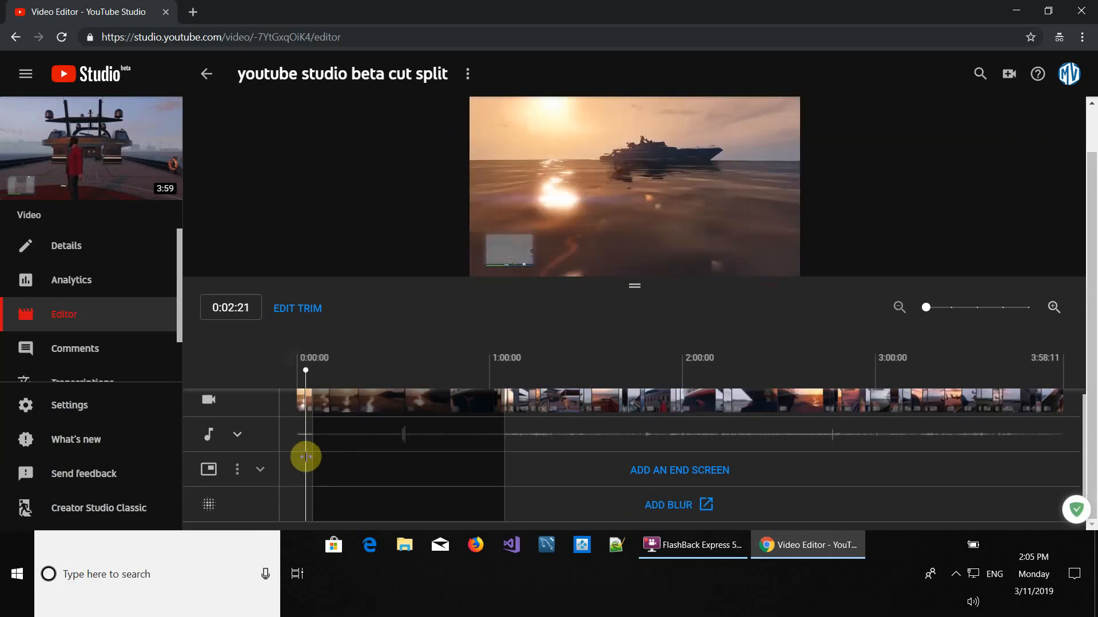
# Play the trimmed video from 0:00:00 through the removed section, then pause it
pyautogui.moveTo(505, 264)
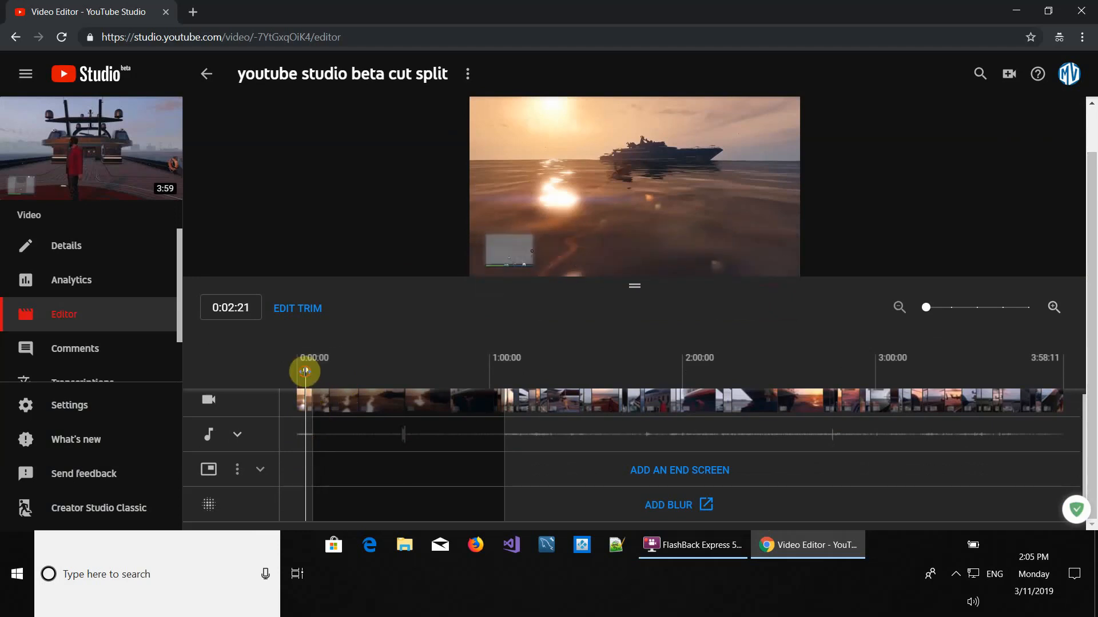
pyautogui.moveTo(306, 372); pyautogui.dragTo(280, 375)
pyautogui.moveTo(488, 256)
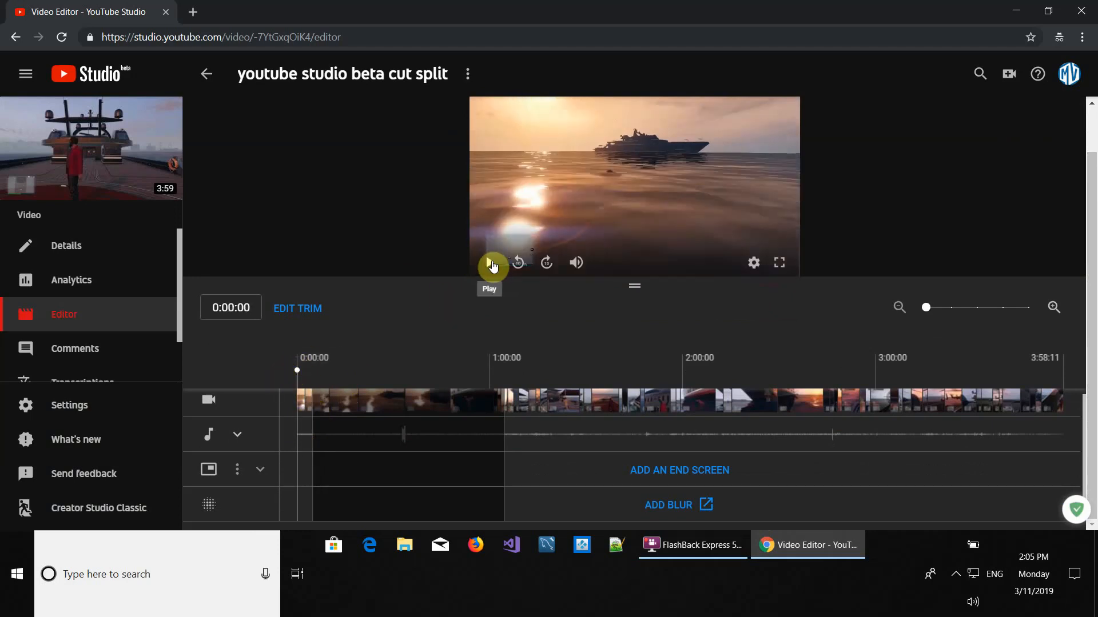
pyautogui.click(491, 264)
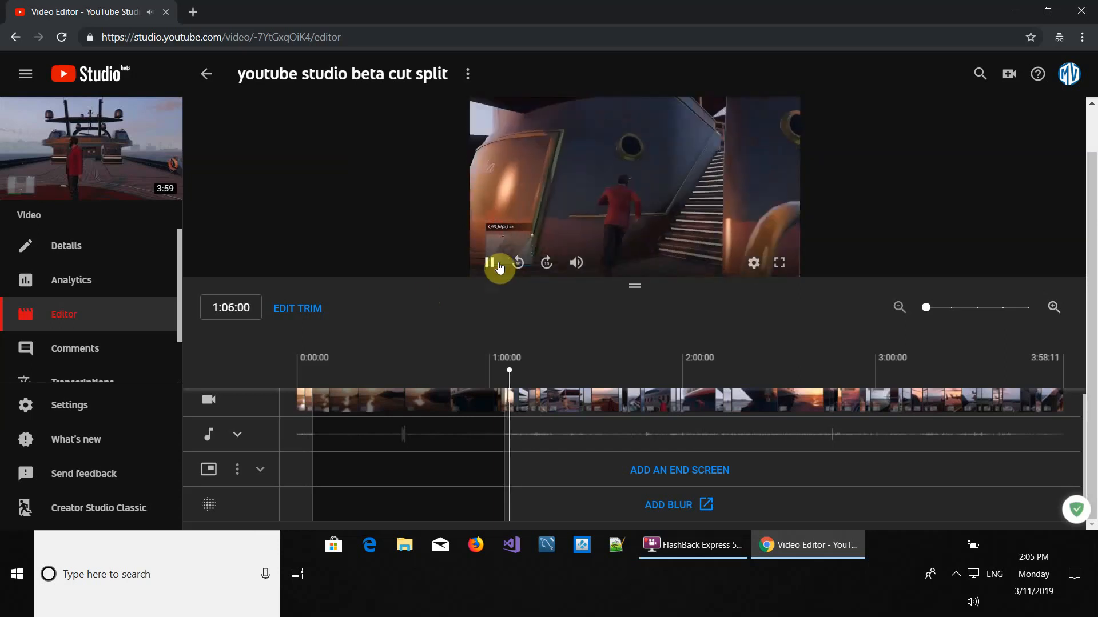
pyautogui.click(491, 265)
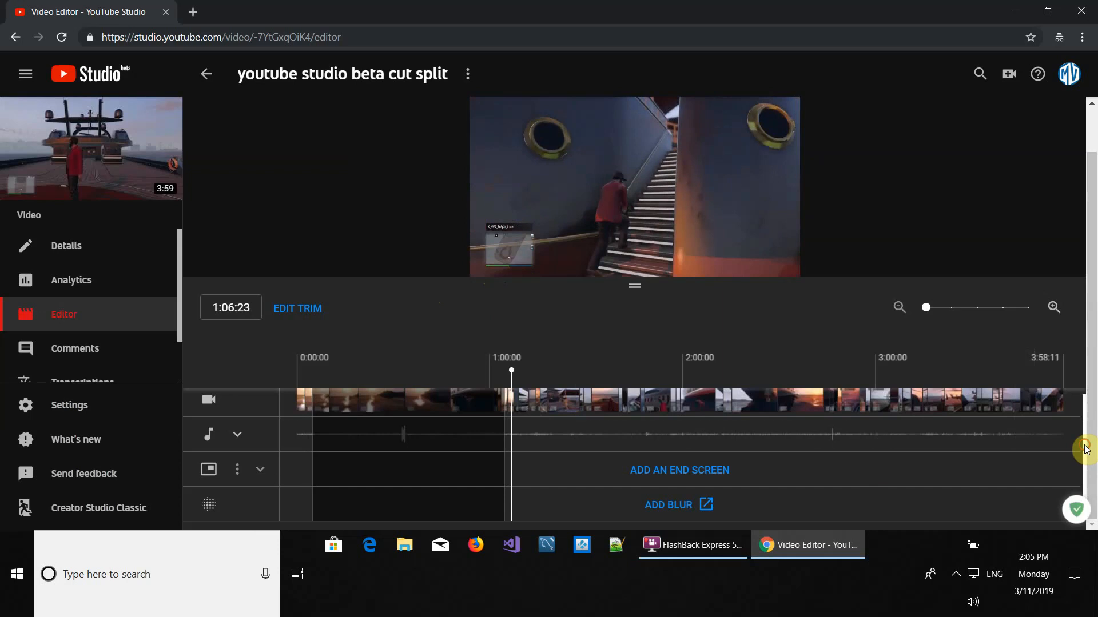
# Add a second cut section from about 1:28 to about 2:53, then delete that section again
pyautogui.moveTo(1086, 449)
pyautogui.mouseDown()
pyautogui.moveTo(1081, 500)
pyautogui.moveTo(1087, 433)
pyautogui.mouseUp()
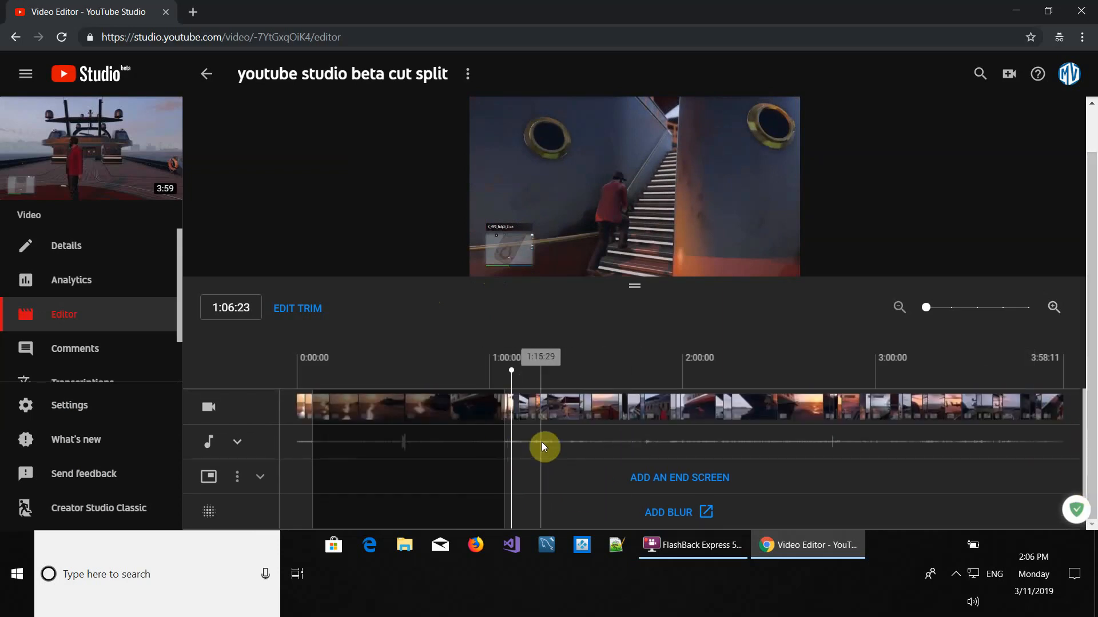
pyautogui.click(298, 309)
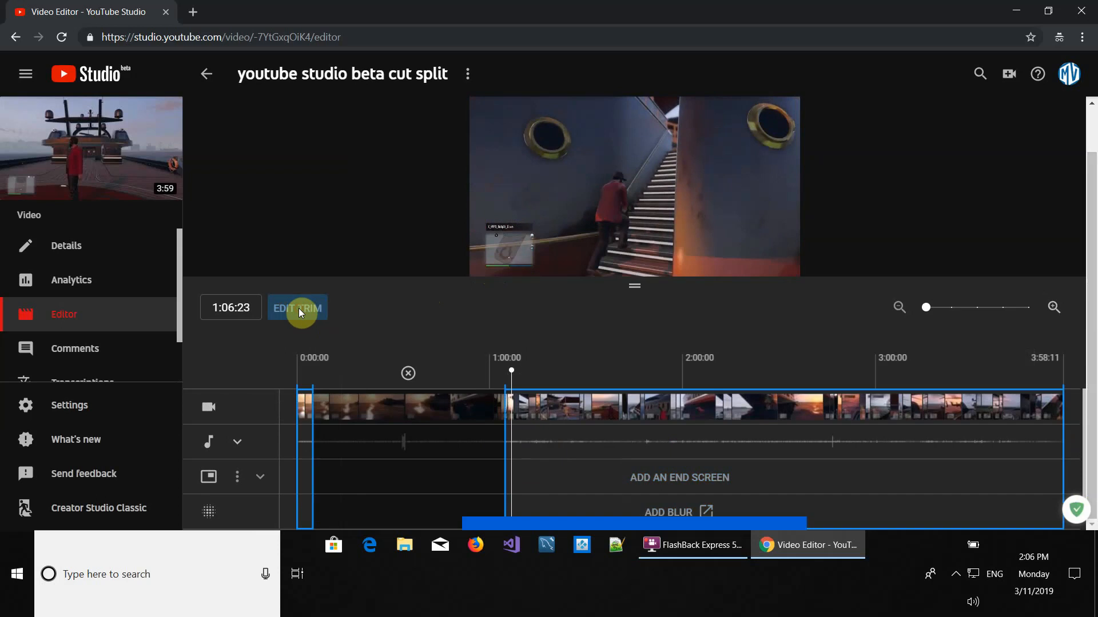
pyautogui.click(575, 438)
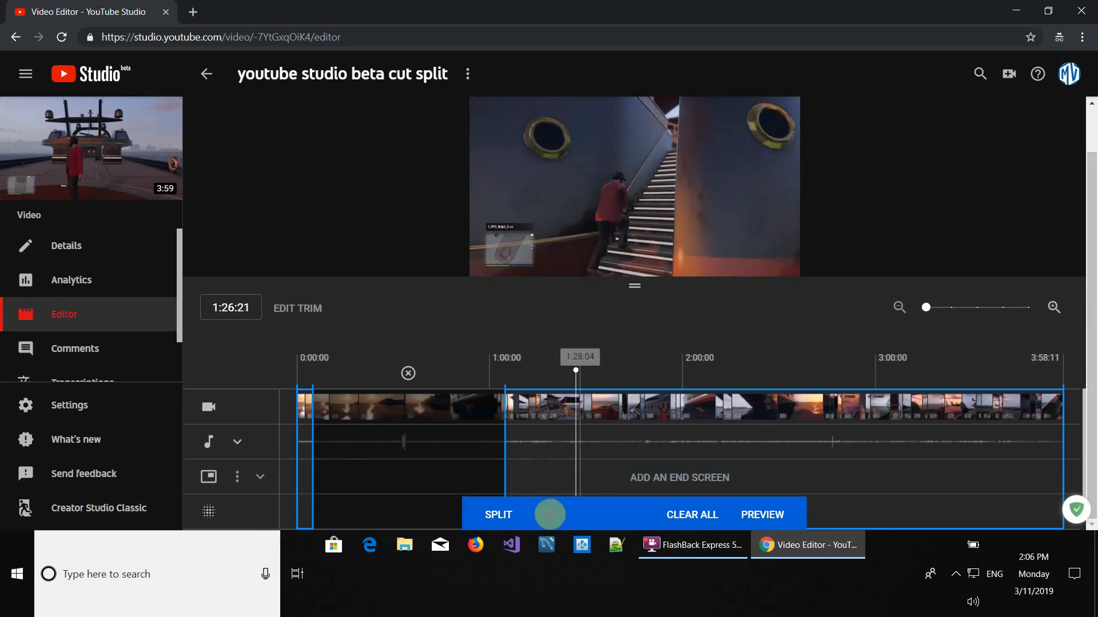
pyautogui.click(496, 515)
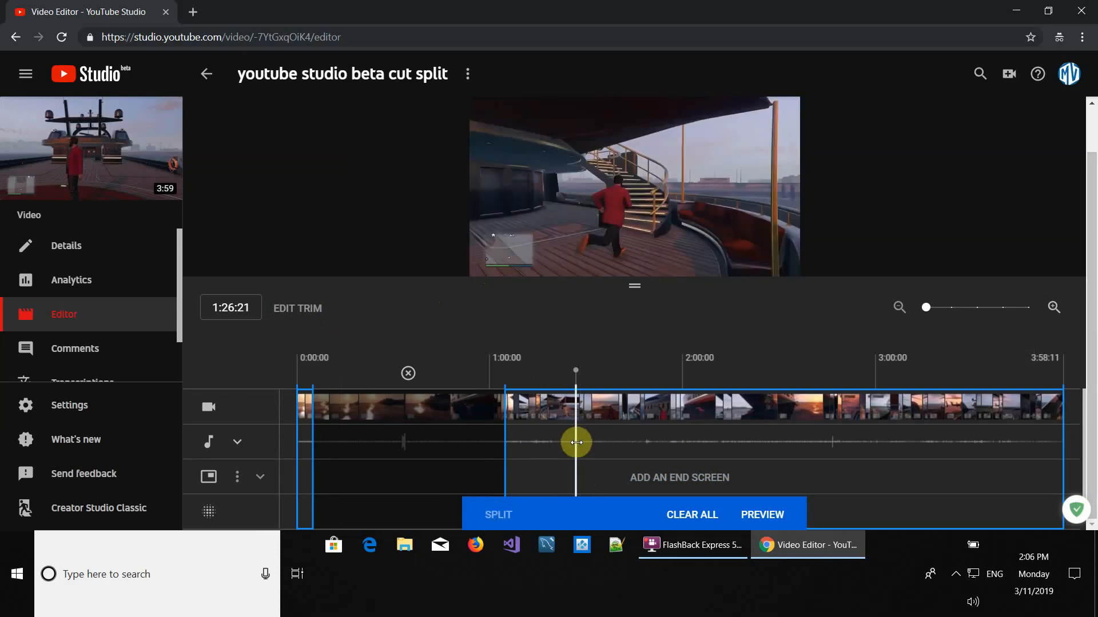
pyautogui.moveTo(574, 439)
pyautogui.mouseDown()
pyautogui.moveTo(633, 448)
pyautogui.moveTo(856, 431)
pyautogui.mouseUp()
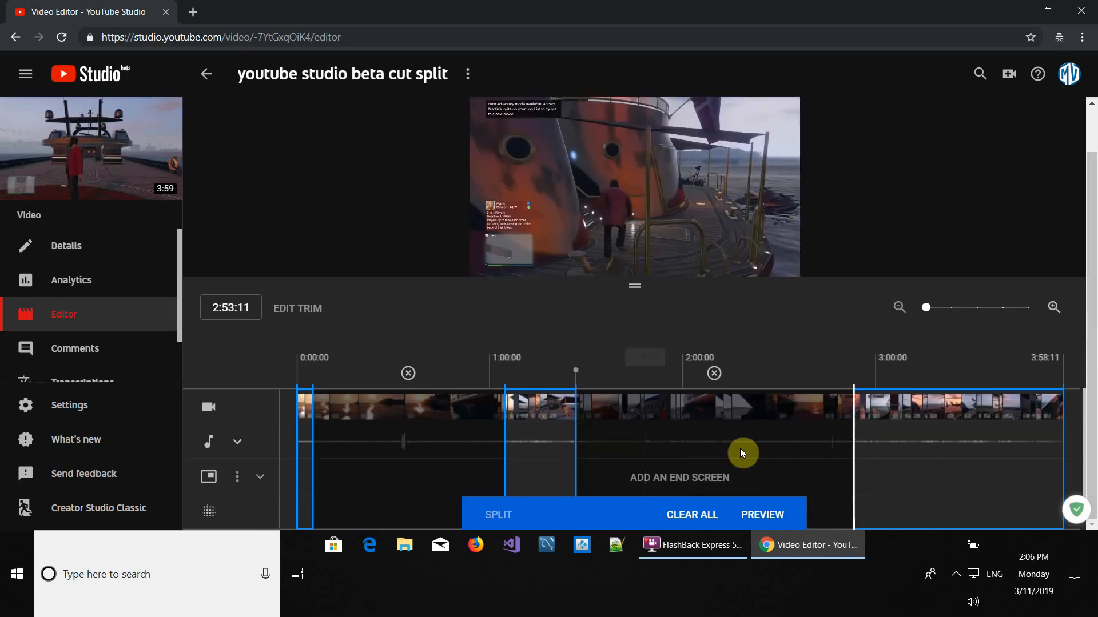
pyautogui.click(714, 375)
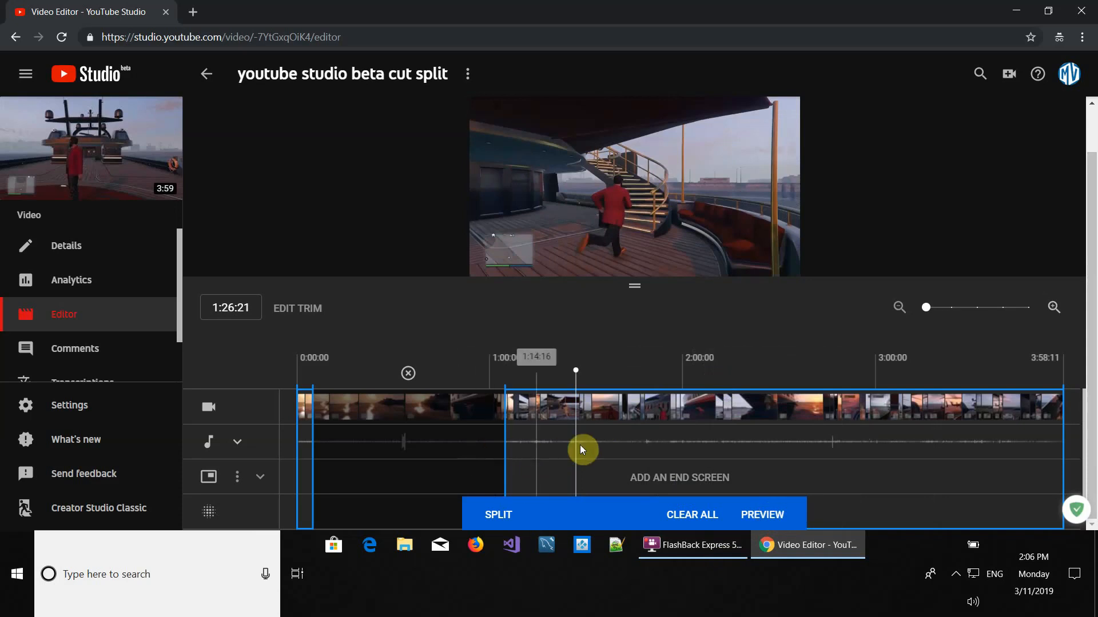
# Close trim mode and replay the video from near its start, pausing just after the cut
pyautogui.click(762, 522)
pyautogui.click(305, 449)
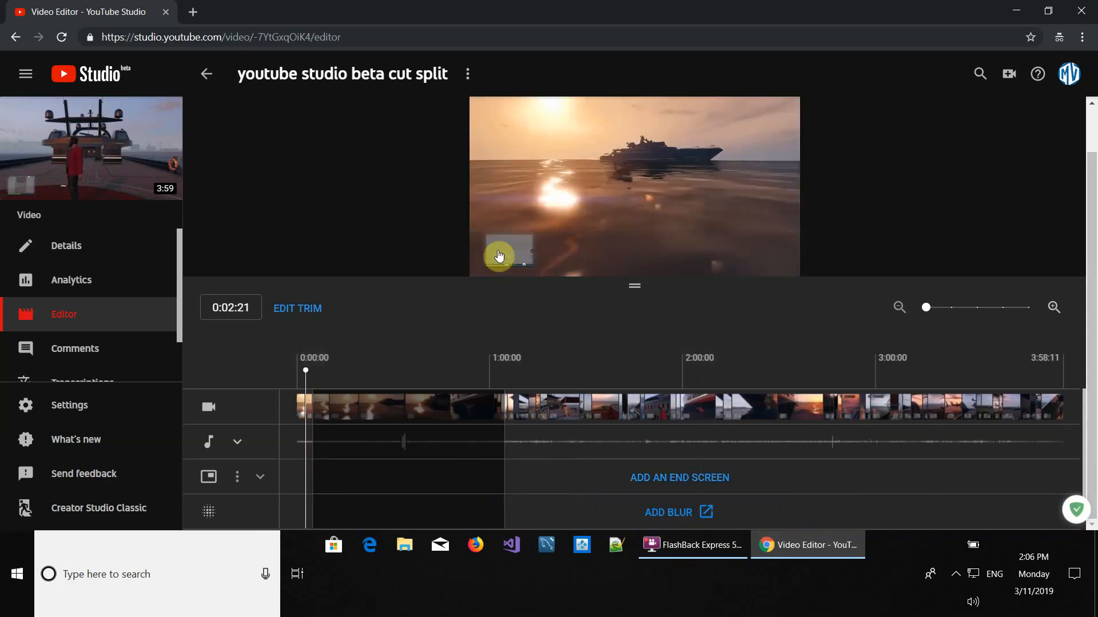
pyautogui.click(493, 264)
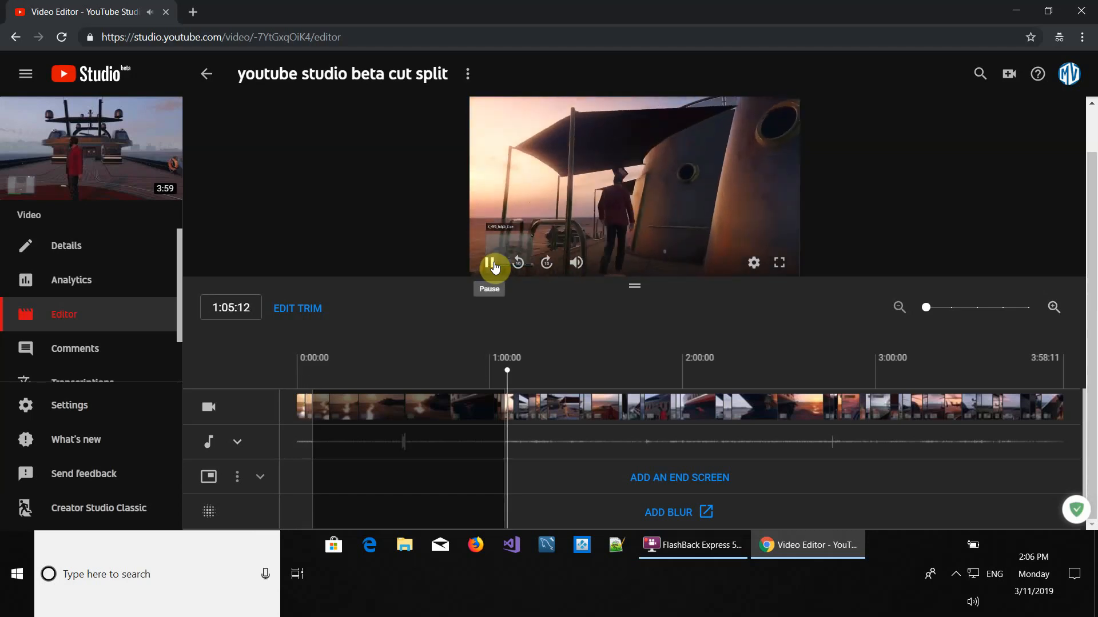
pyautogui.click(491, 264)
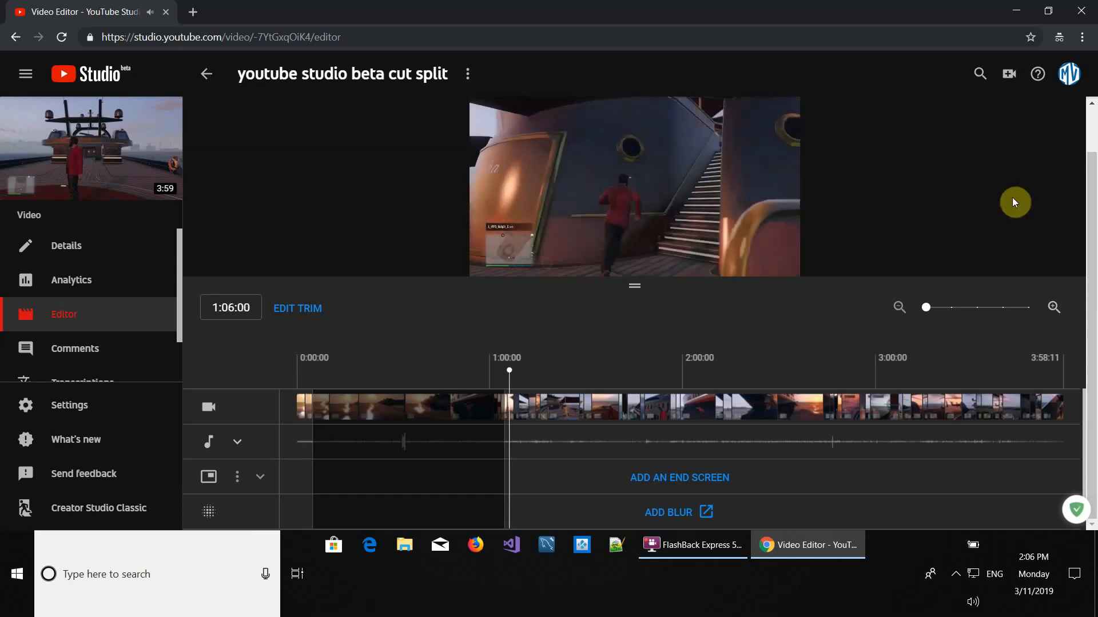
# Save the edits to the existing video and confirm the save
pyautogui.moveTo(1096, 236); pyautogui.dragTo(1095, 183)
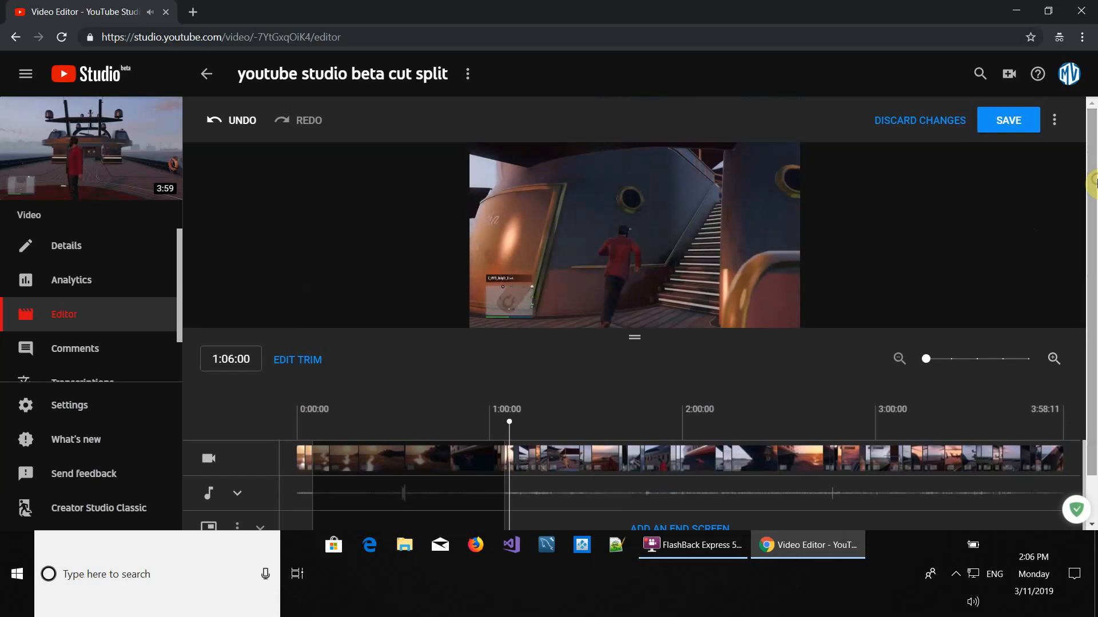
pyautogui.click(1009, 122)
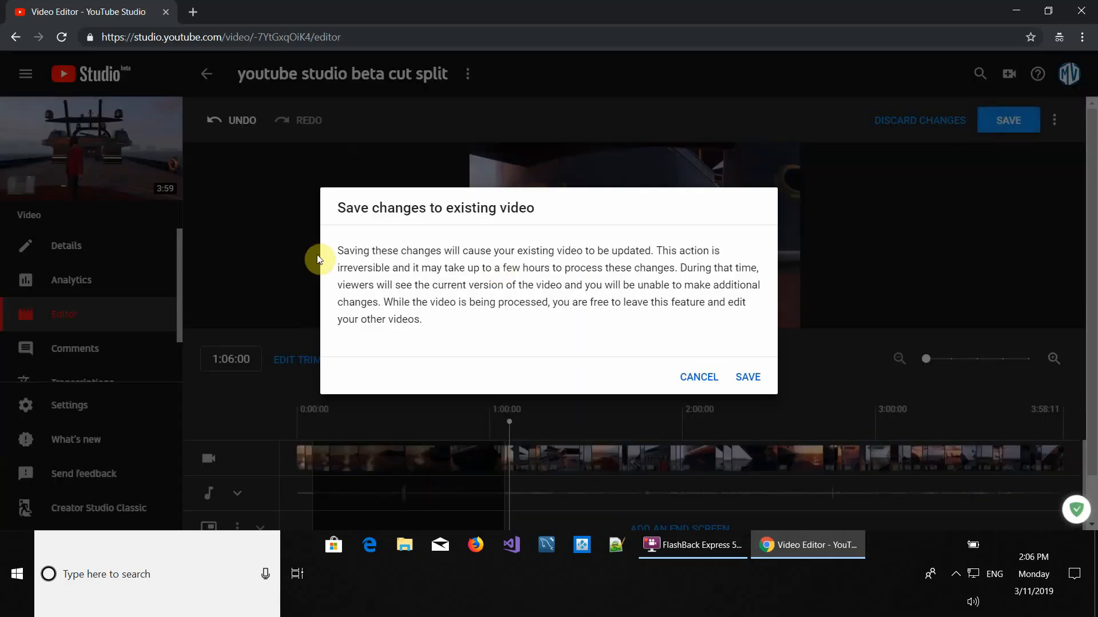
pyautogui.click(748, 379)
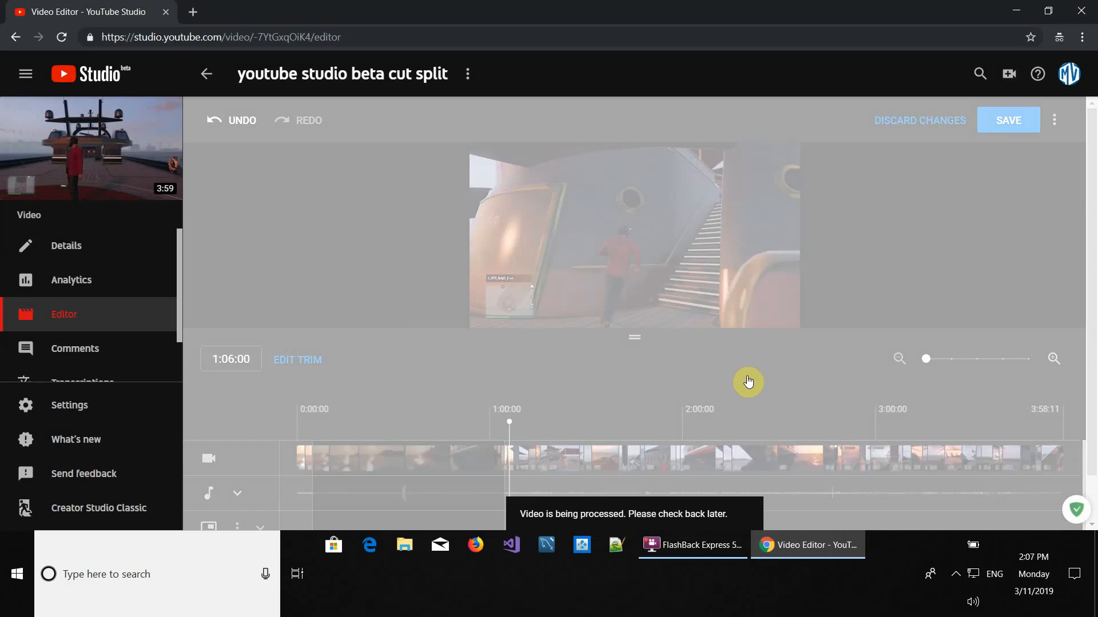